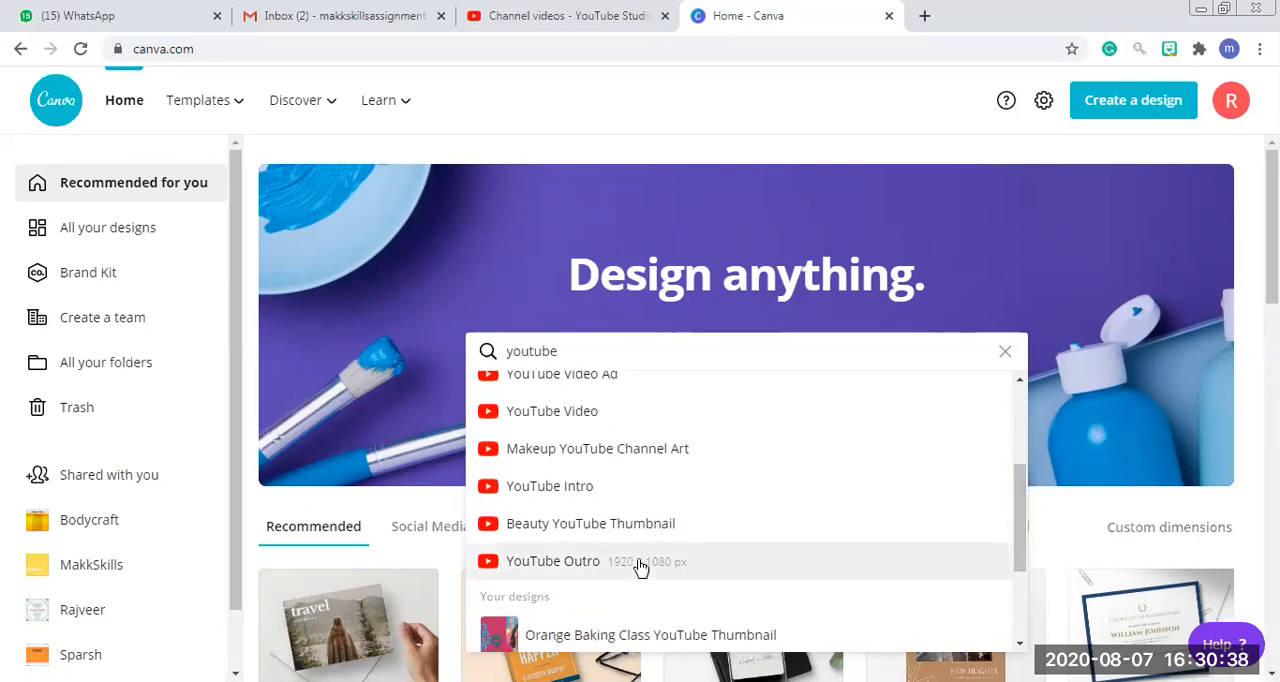
Open the YouTube Icon templates and create a design from the red "Cheese Please Pizza Joint" template.
left_click_drag(1018, 497, 1018, 439)
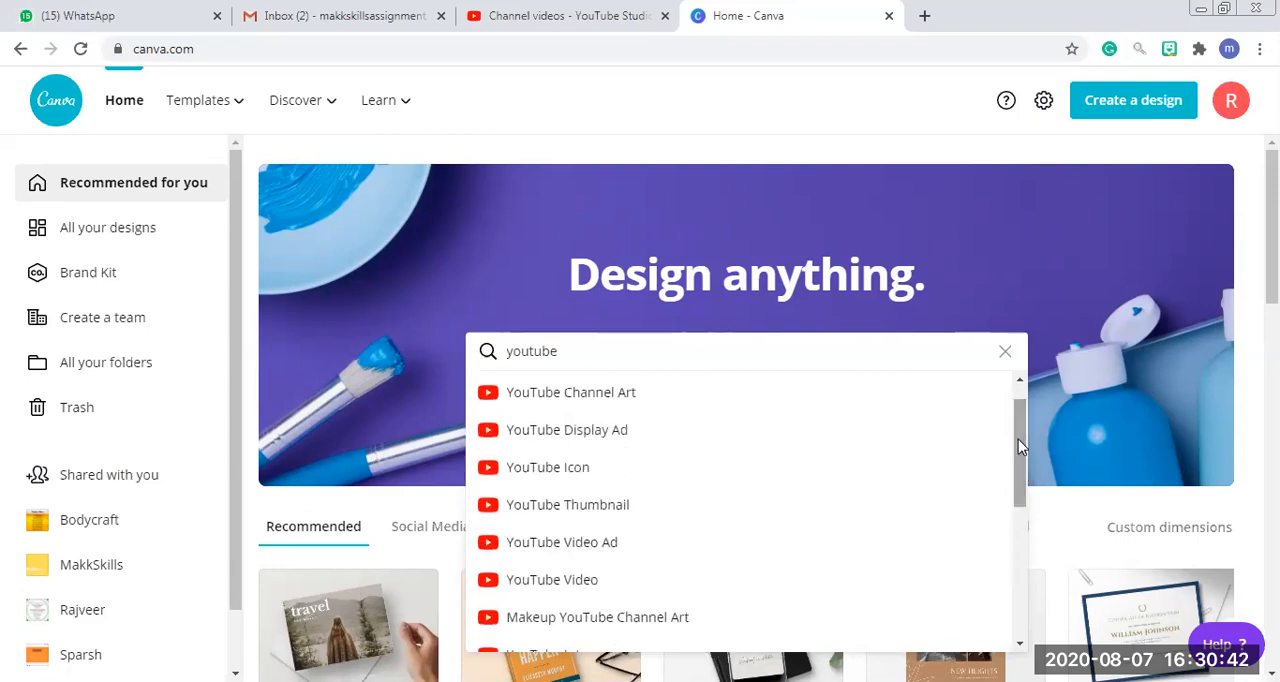
left_click(616, 478)
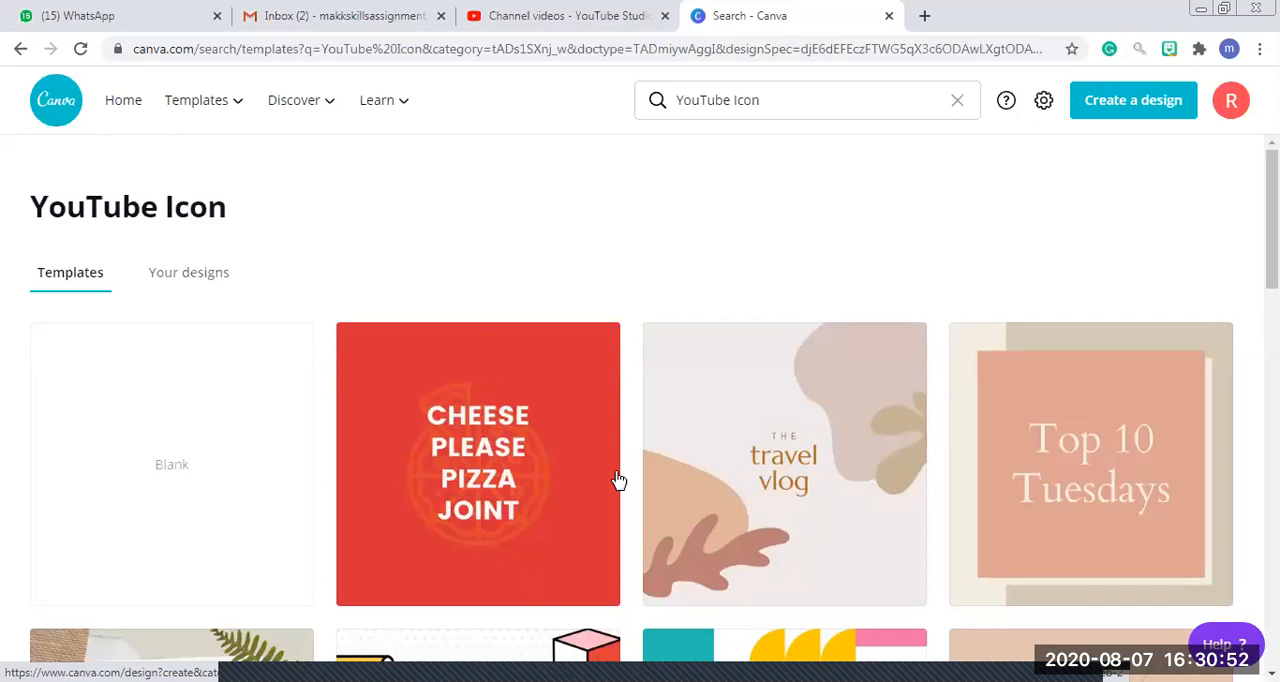
left_click(452, 455)
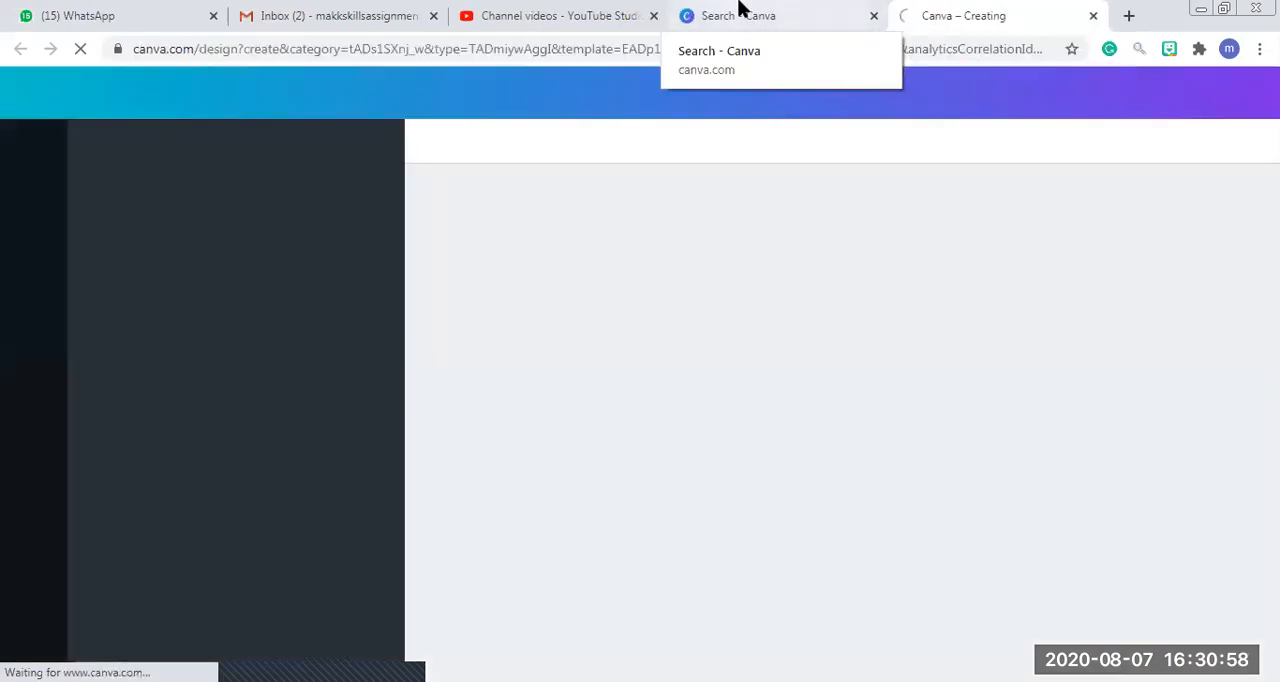
Return to the template search, switch it to YouTube Thumbnail and browse the available templates.
left_click(740, 12)
left_click(760, 100)
key("BackSpace")
key("BackSpace")
key("BackSpace")
key("BackSpace")
key("BackSpace")
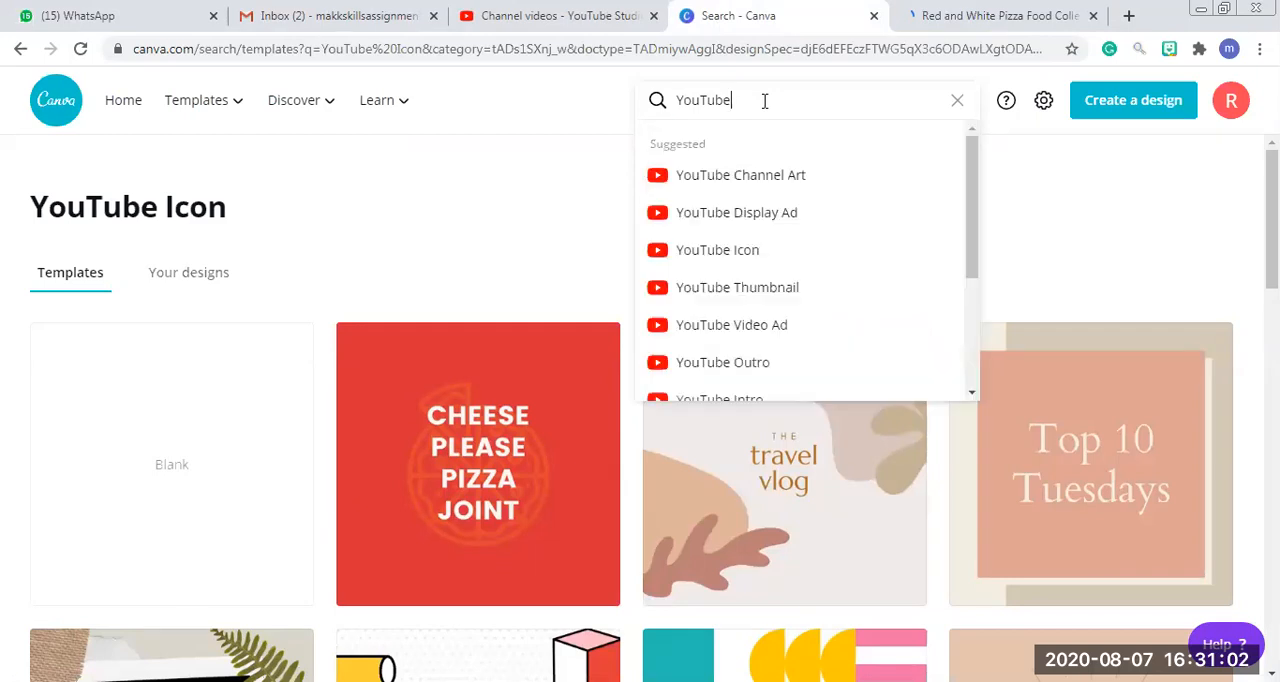
left_click(789, 288)
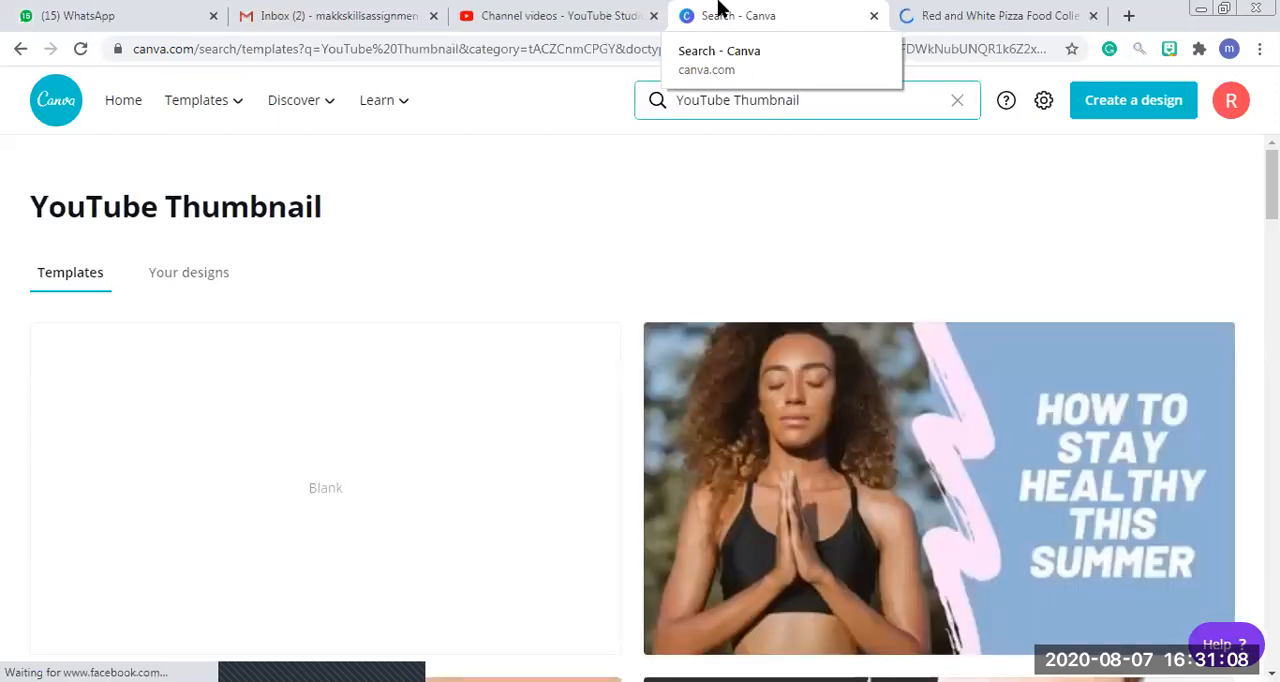
scroll(1165, 202, "down", 5)
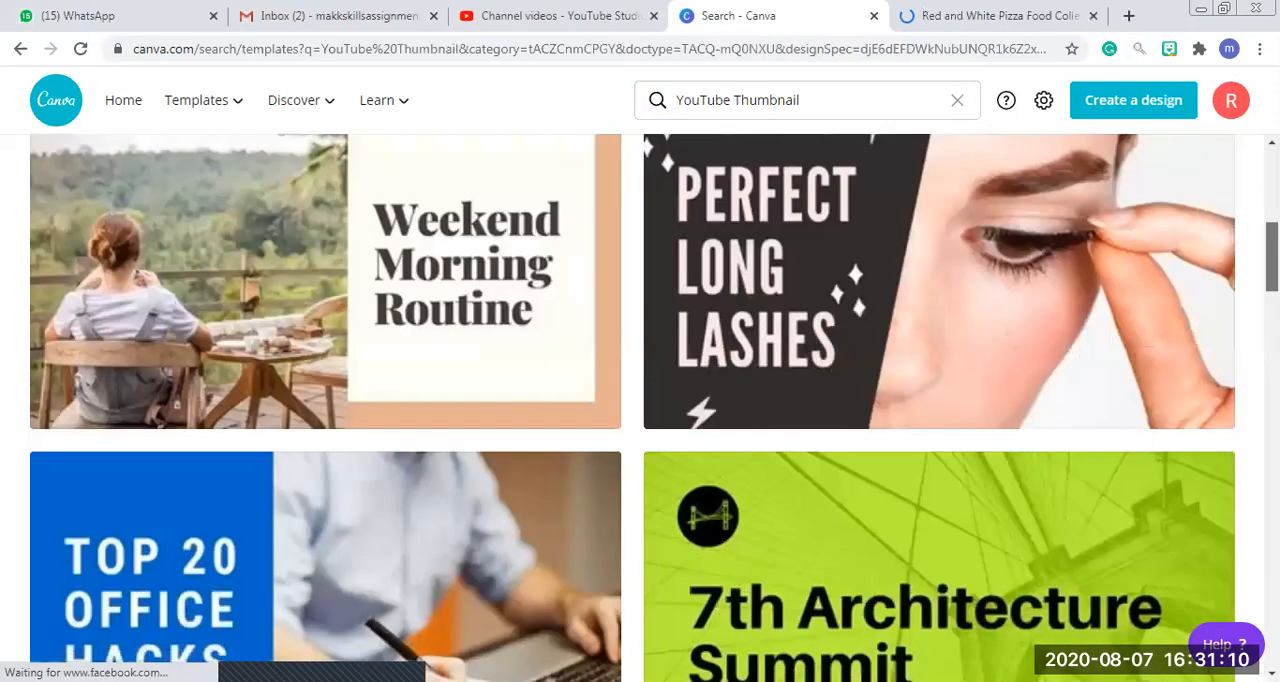
scroll(632, 408, "up", 5)
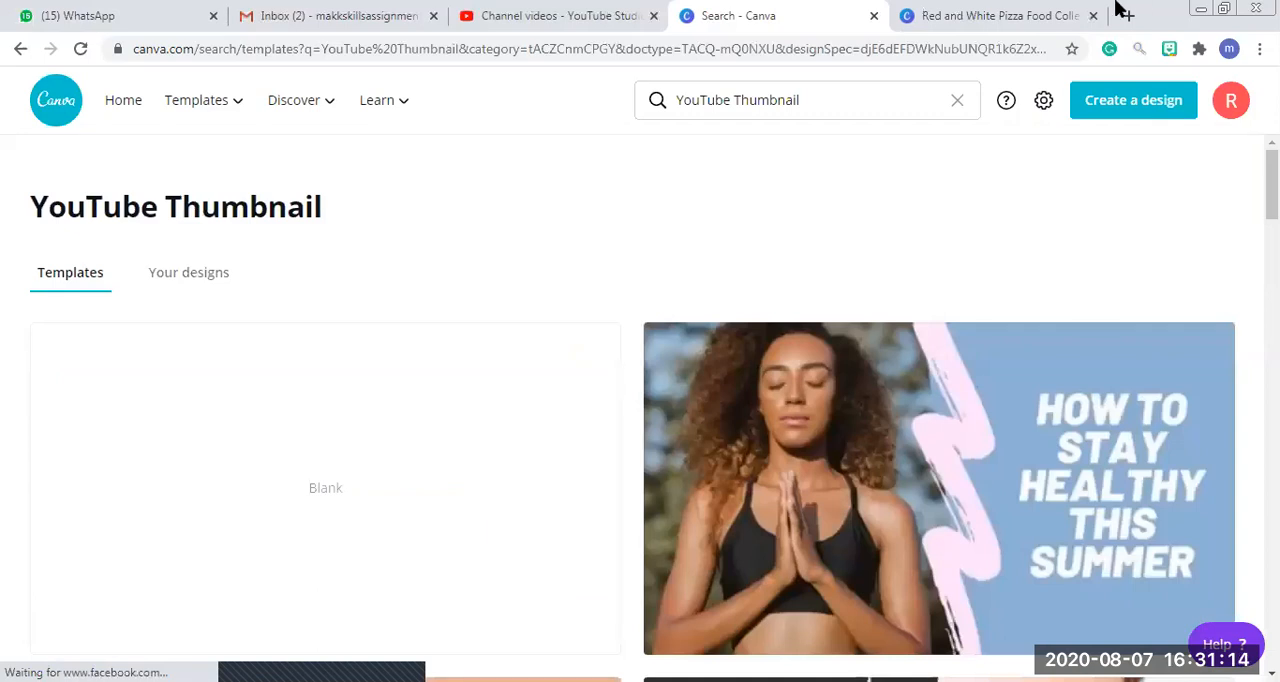
View the pizza icon design in the editor and return to the YouTube Thumbnail templates.
left_click(905, 12)
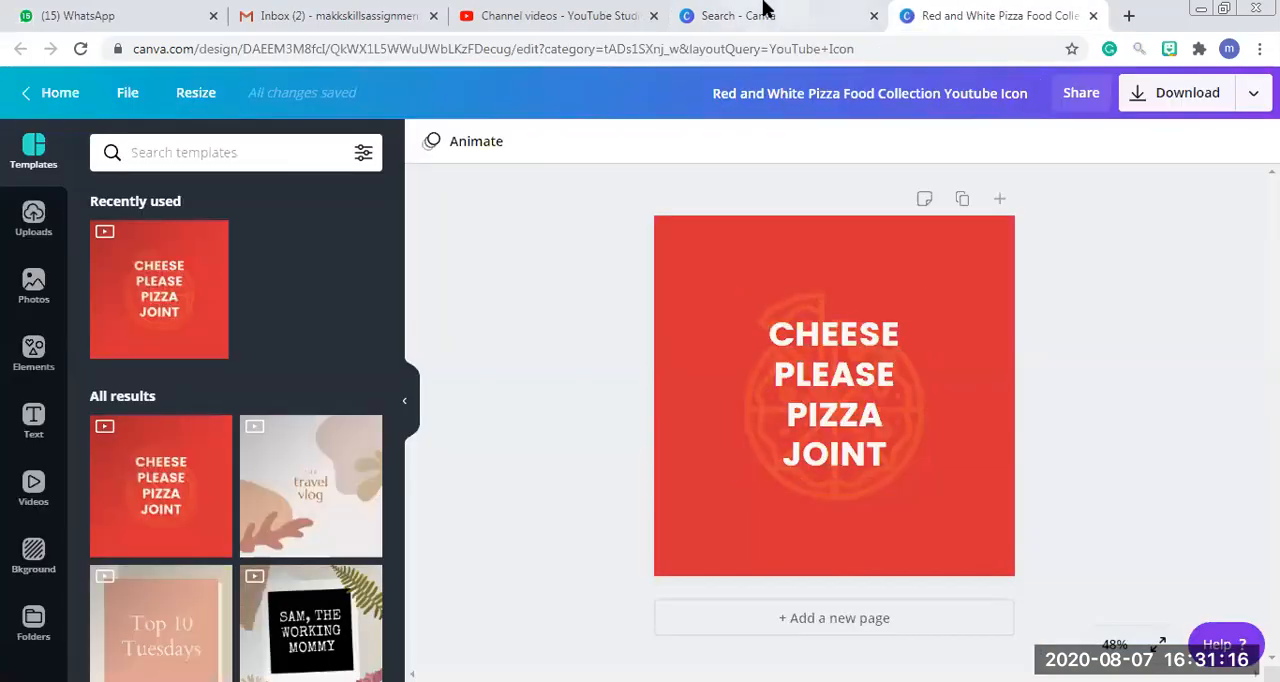
left_click(606, 14)
left_click(838, 8)
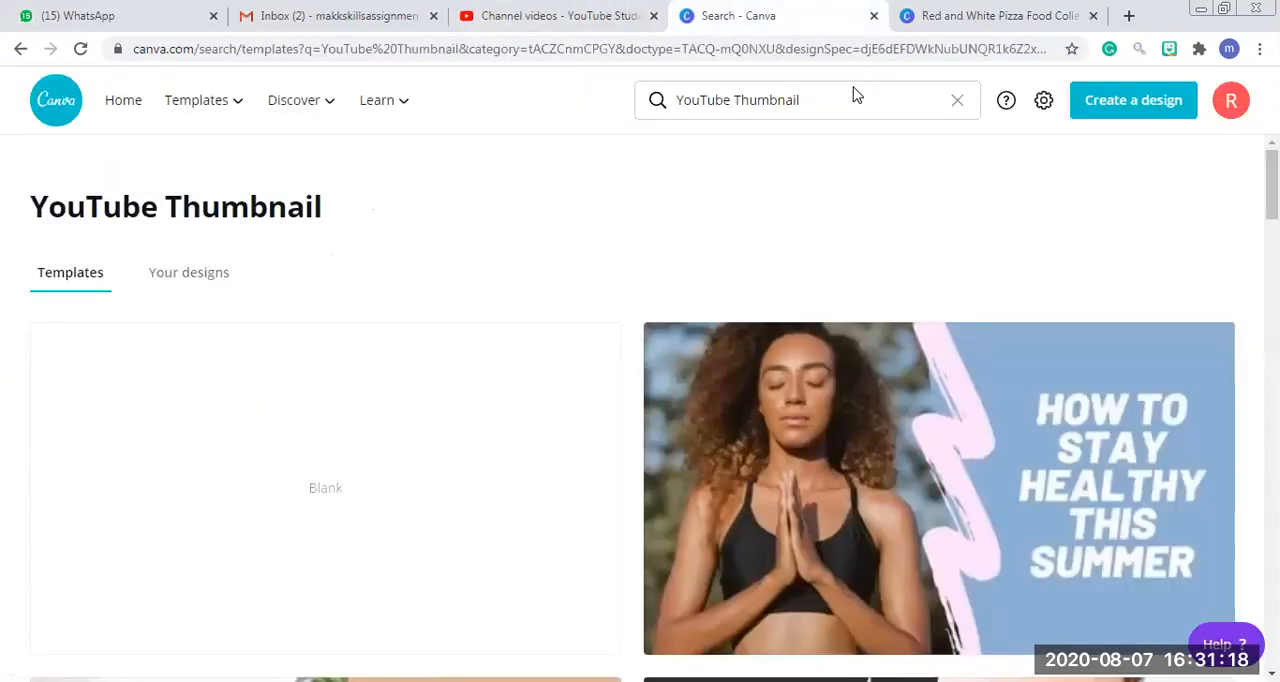
Open the blue "Top 20 Office Hacks" YouTube thumbnail template in a new browser tab.
left_click_drag(1272, 184, 1272, 292)
right_click(390, 322)
left_click(404, 328)
Search the templates for "banner" and look through the suggested banner types.
left_click_drag(727, 88, 900, 114)
key("BackSpace")
key("BackSpace")
key("BackSpace")
key("BackSpace")
key("BackSpace")
key("BackSpace")
key("BackSpace")
key("BackSpace")
type("banner")
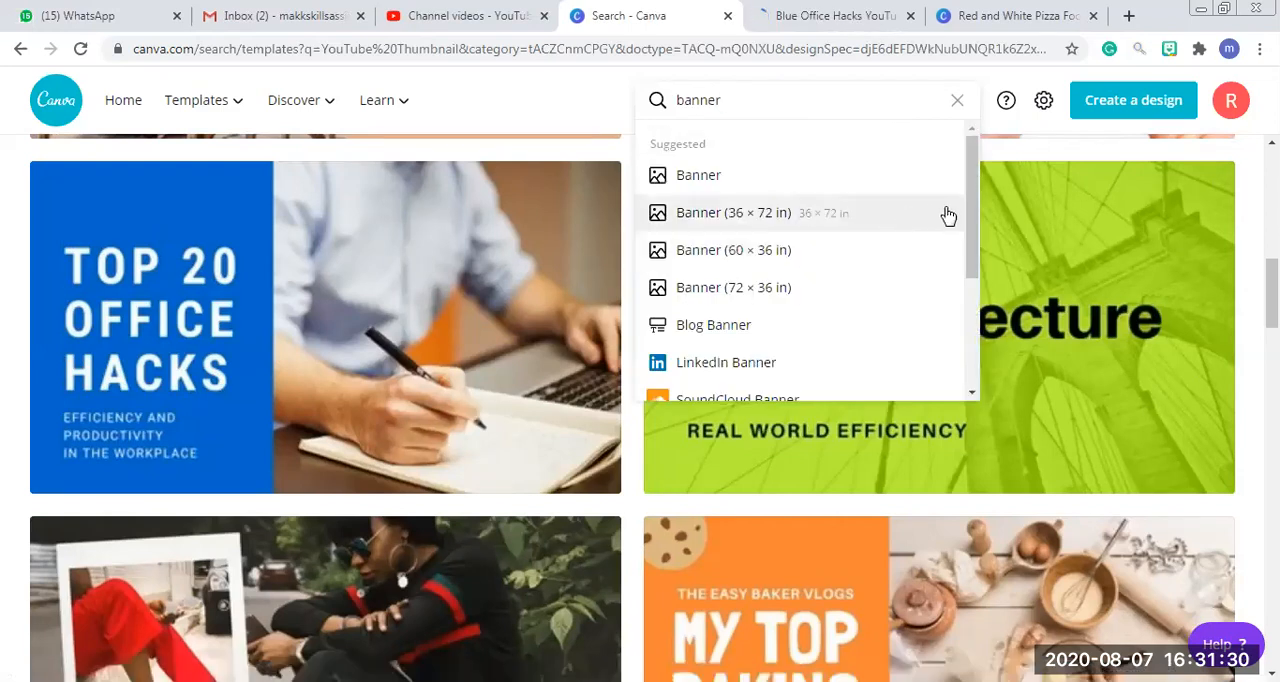
left_click_drag(972, 220, 972, 330)
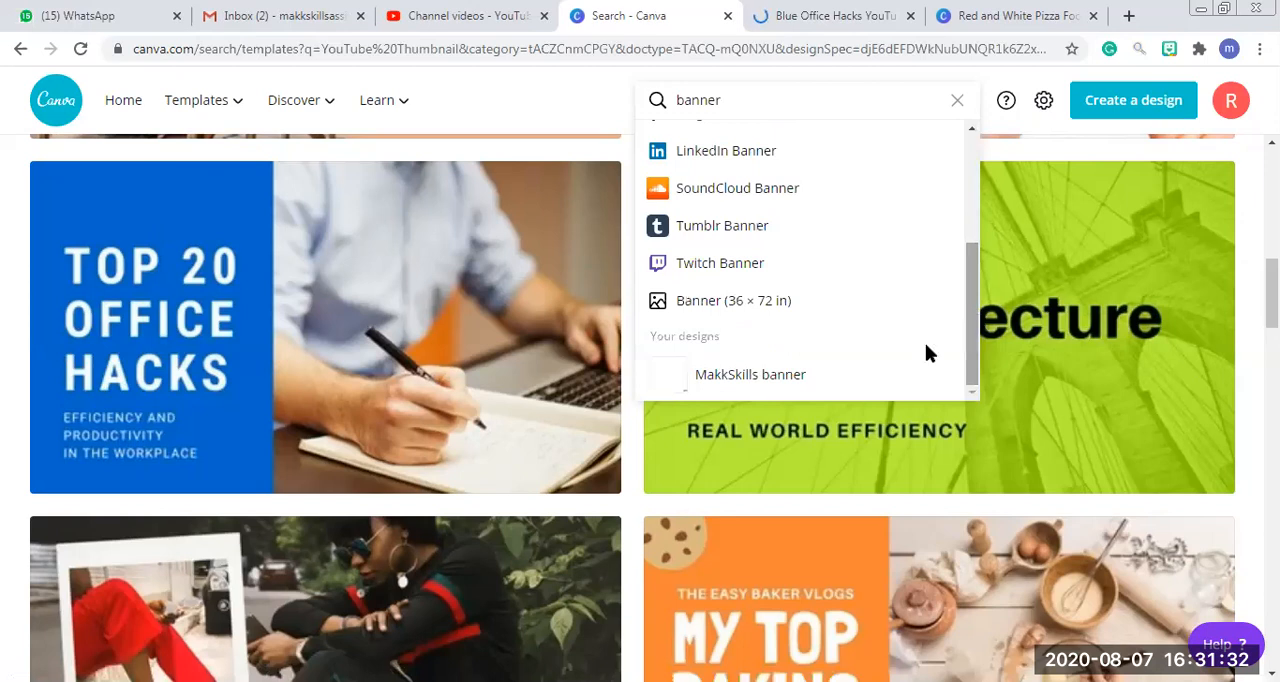
Replace the template search with "youtube" and show the YouTube Video templates.
left_click_drag(742, 100, 620, 105)
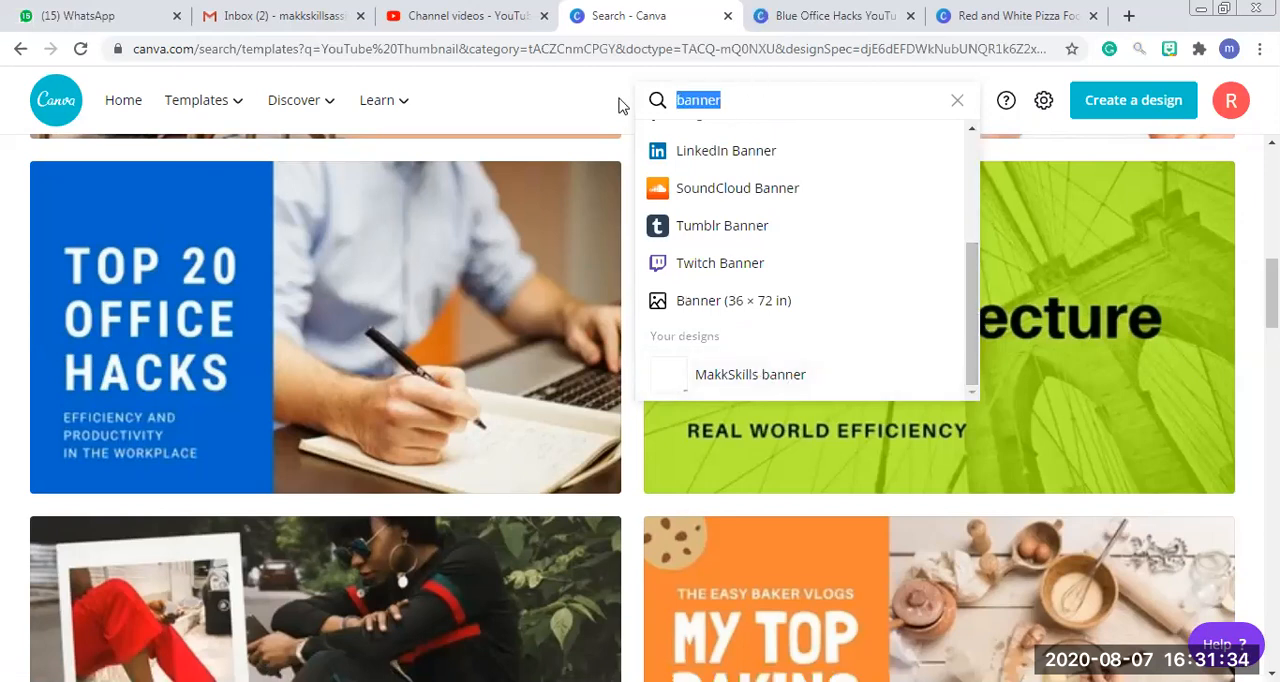
type("youtube")
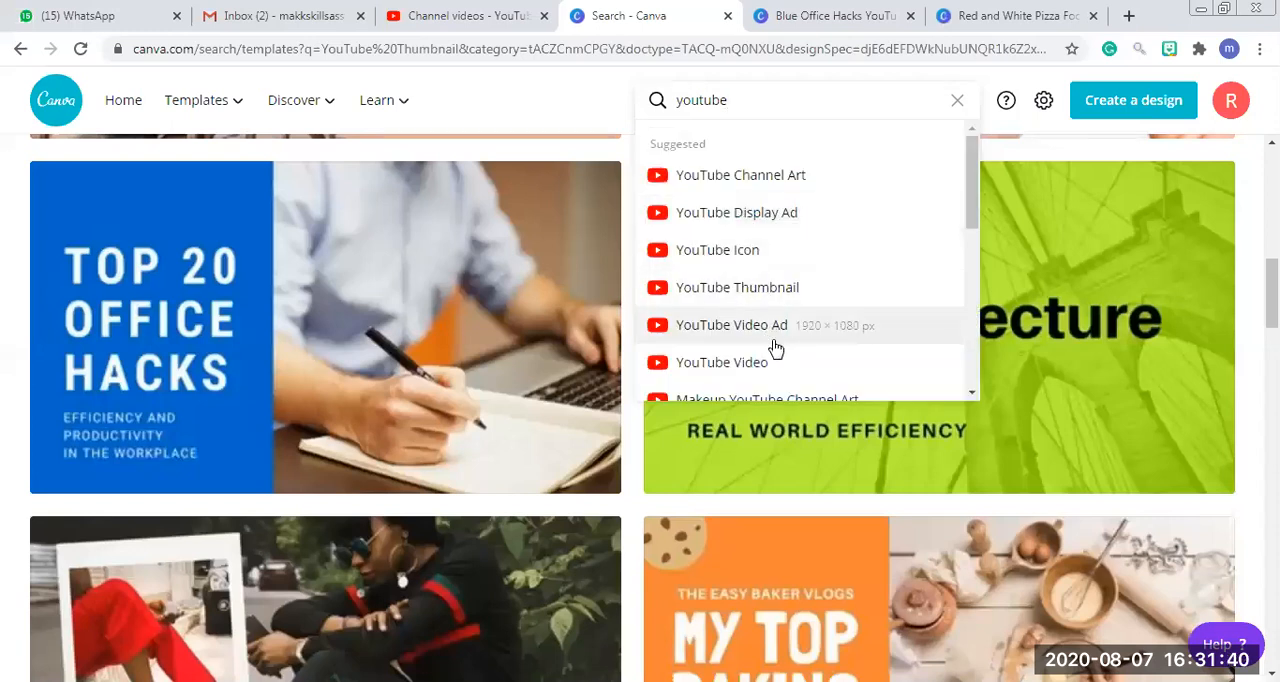
left_click(777, 364)
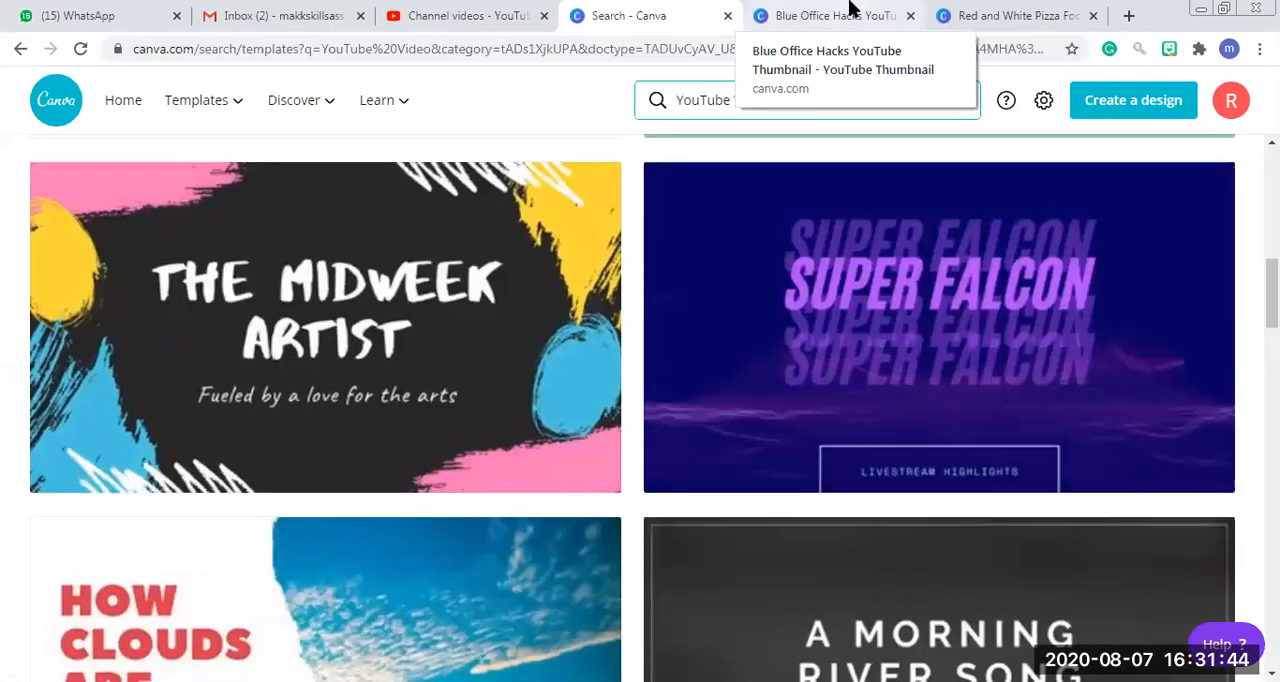
In the Blue Office Hacks thumbnail design, search the photos for "english" and insert the "Learn English!" note with paper clips.
left_click(849, 8)
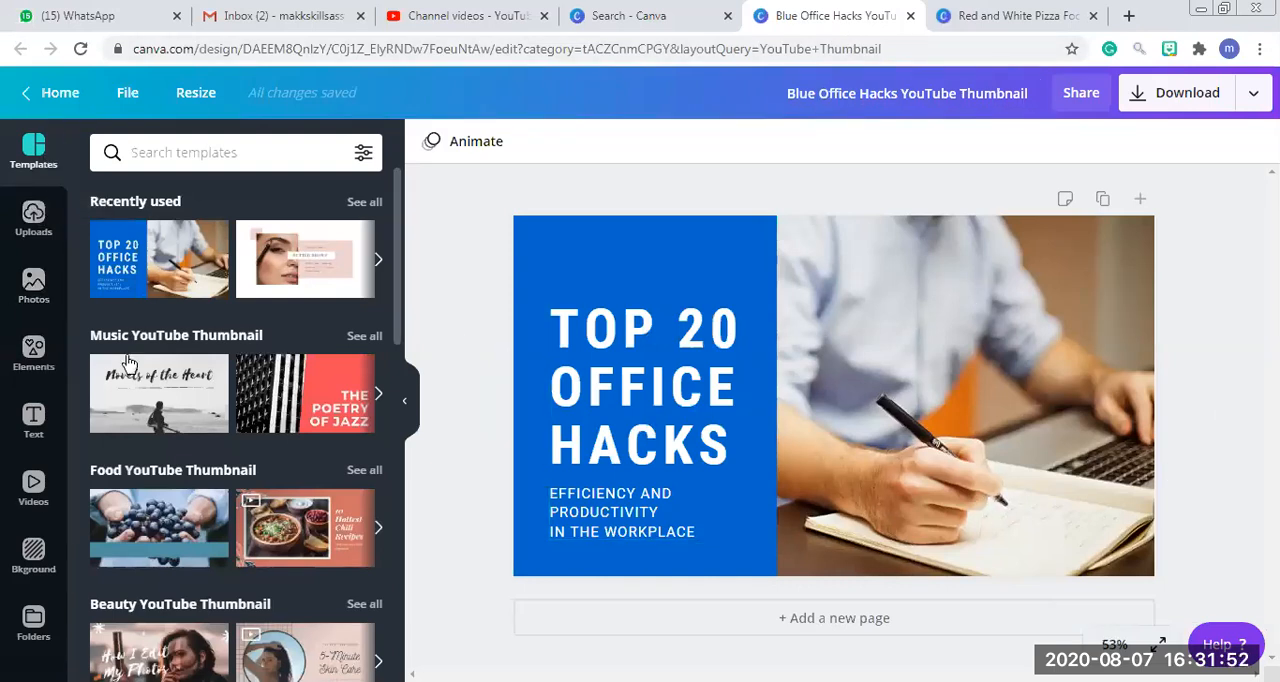
left_click(34, 281)
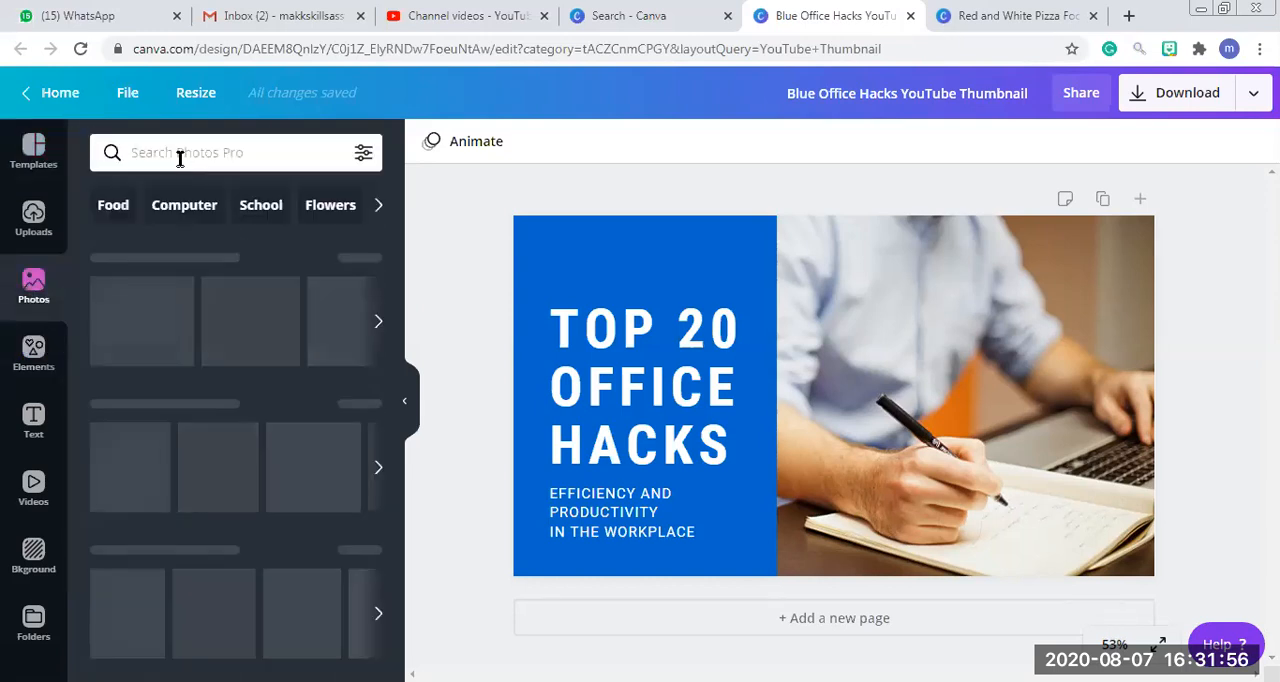
left_click(177, 156)
type("english")
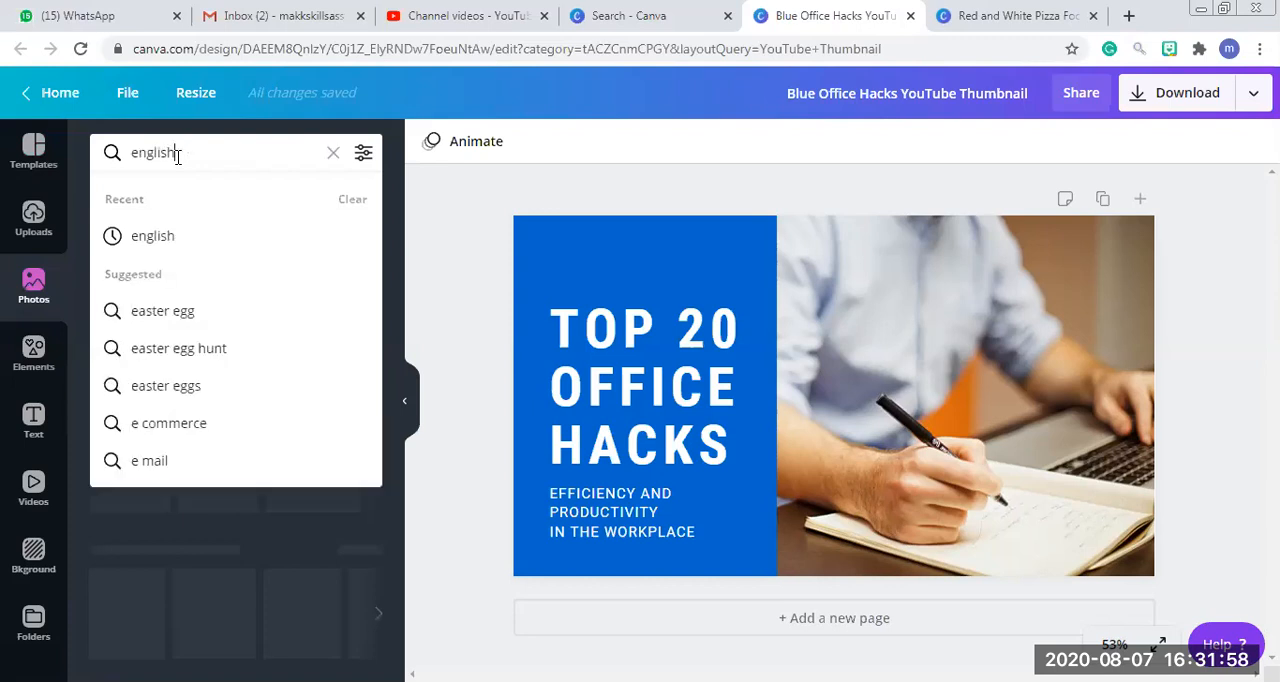
key("Return")
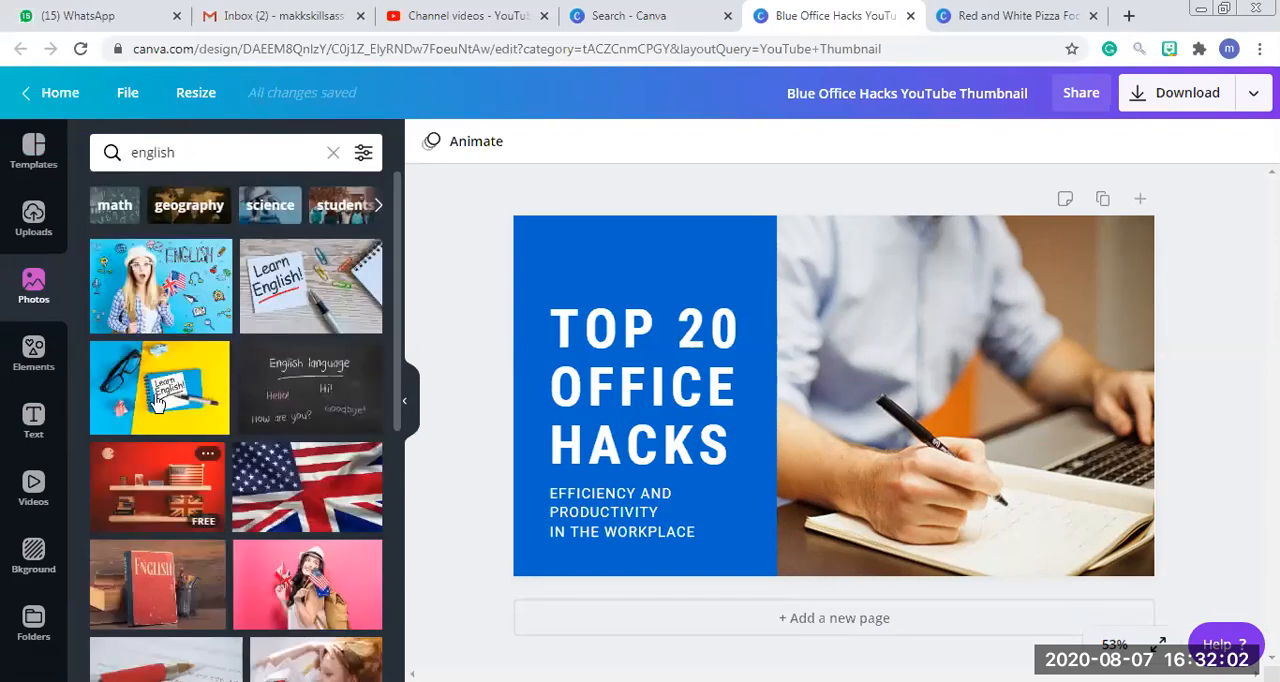
left_click(298, 326)
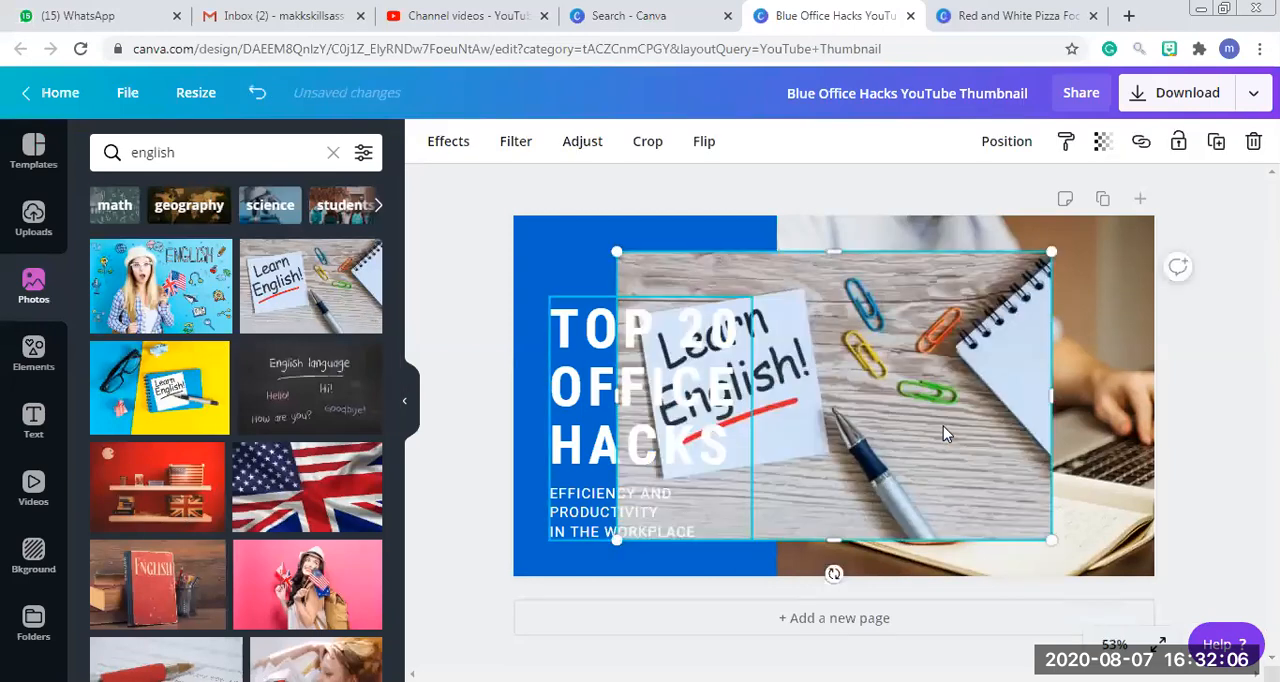
Move and enlarge the "Learn English!" photo so it covers the whole picture area beside the blue panel.
left_click_drag(748, 367, 951, 448)
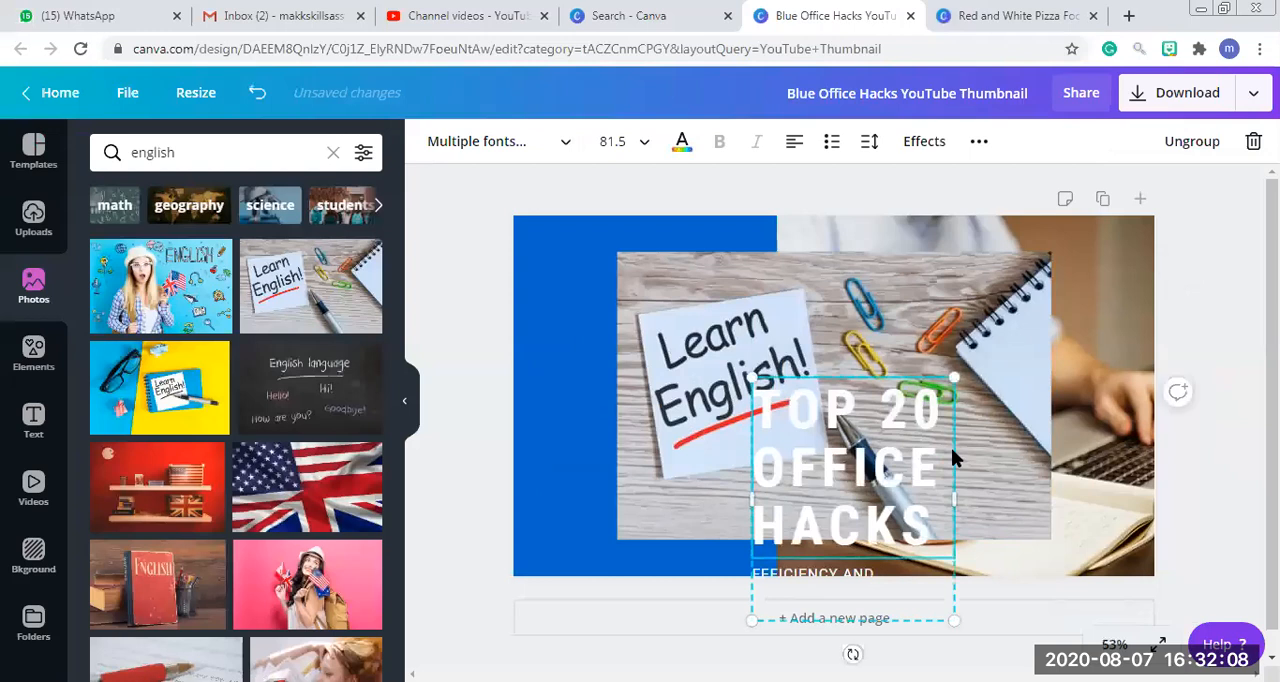
key("ctrl+z")
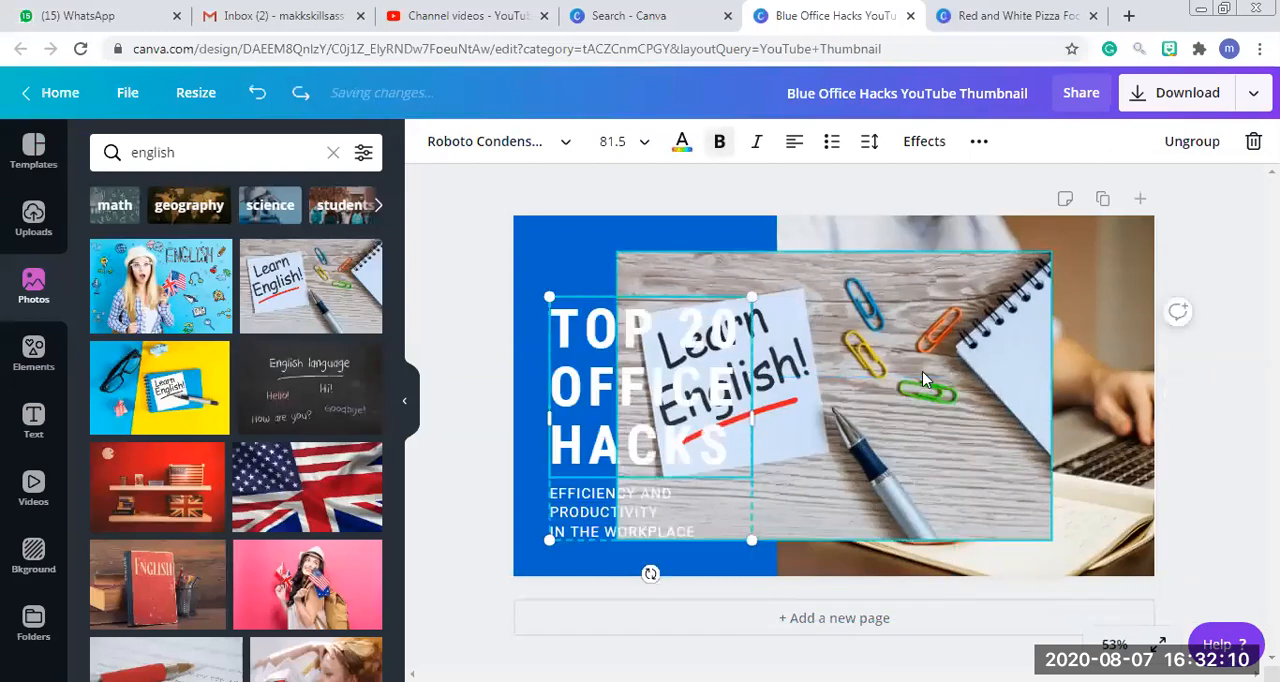
left_click_drag(926, 381, 1024, 277)
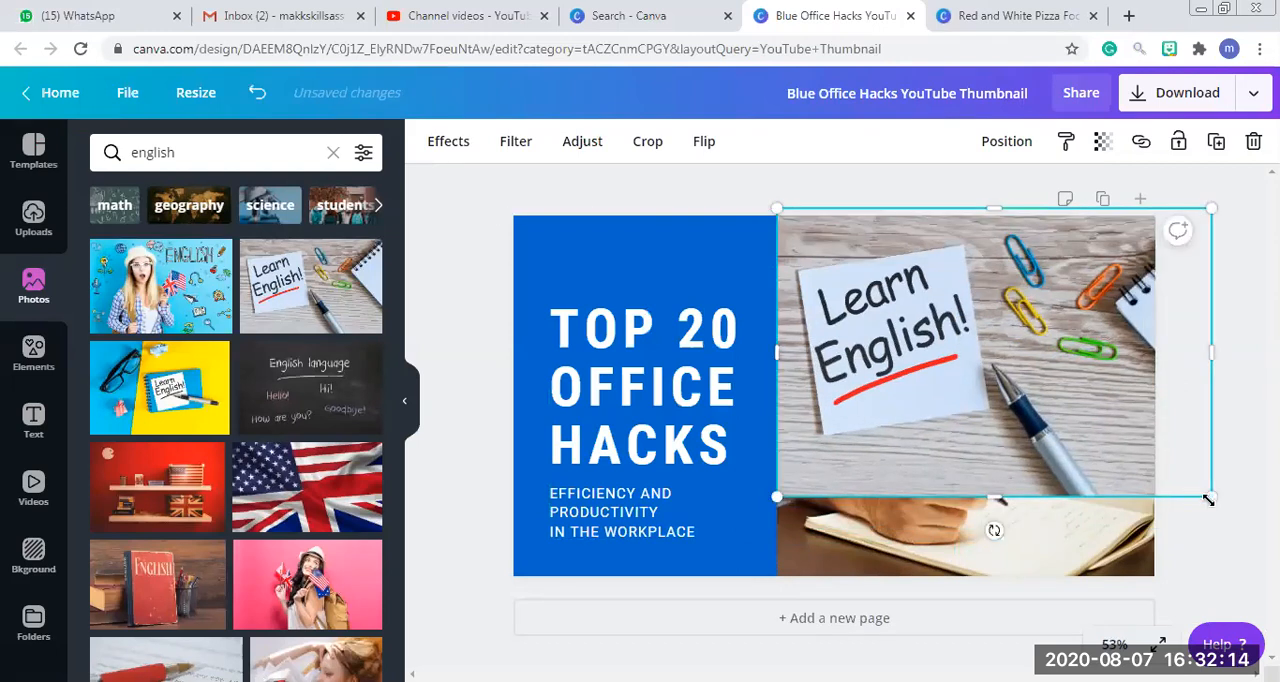
left_click_drag(1211, 496, 1264, 561)
left_click_drag(1152, 642, 1160, 643)
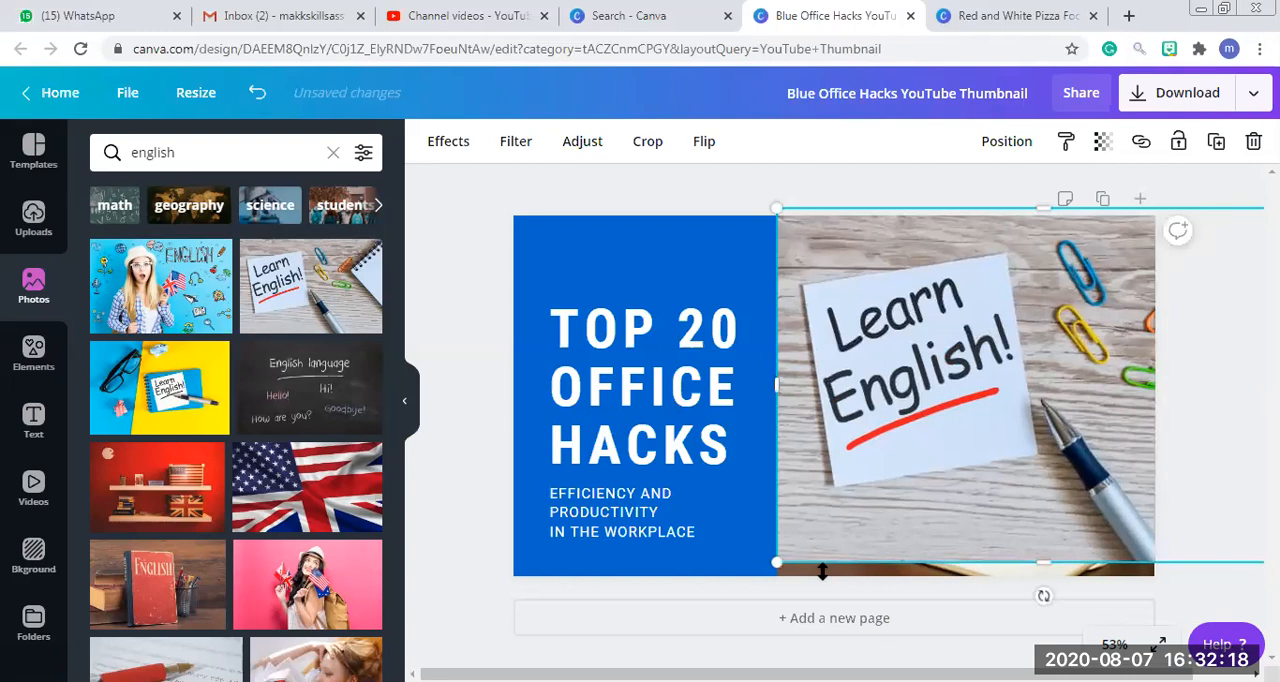
left_click_drag(822, 571, 590, 582)
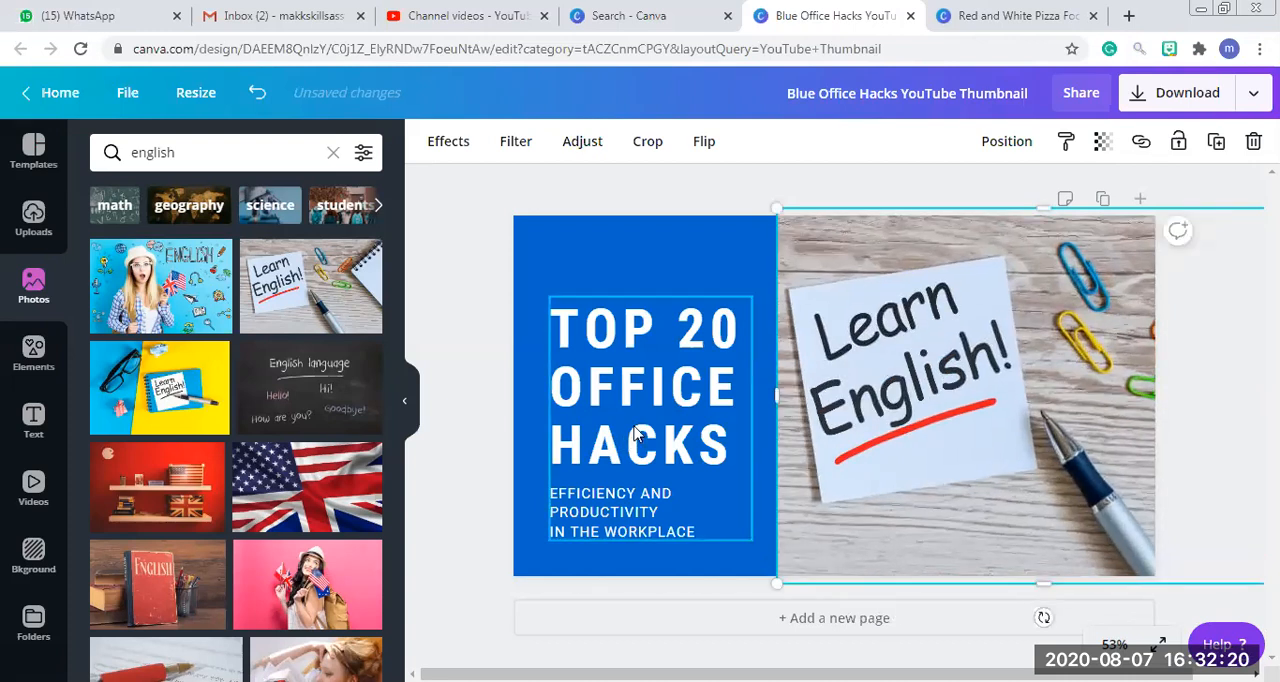
Replace the "TOP 20 OFFICE HACKS" heading with "LEARN BASICS OF NOUN & VERB".
left_click(635, 427)
triple_click(635, 427)
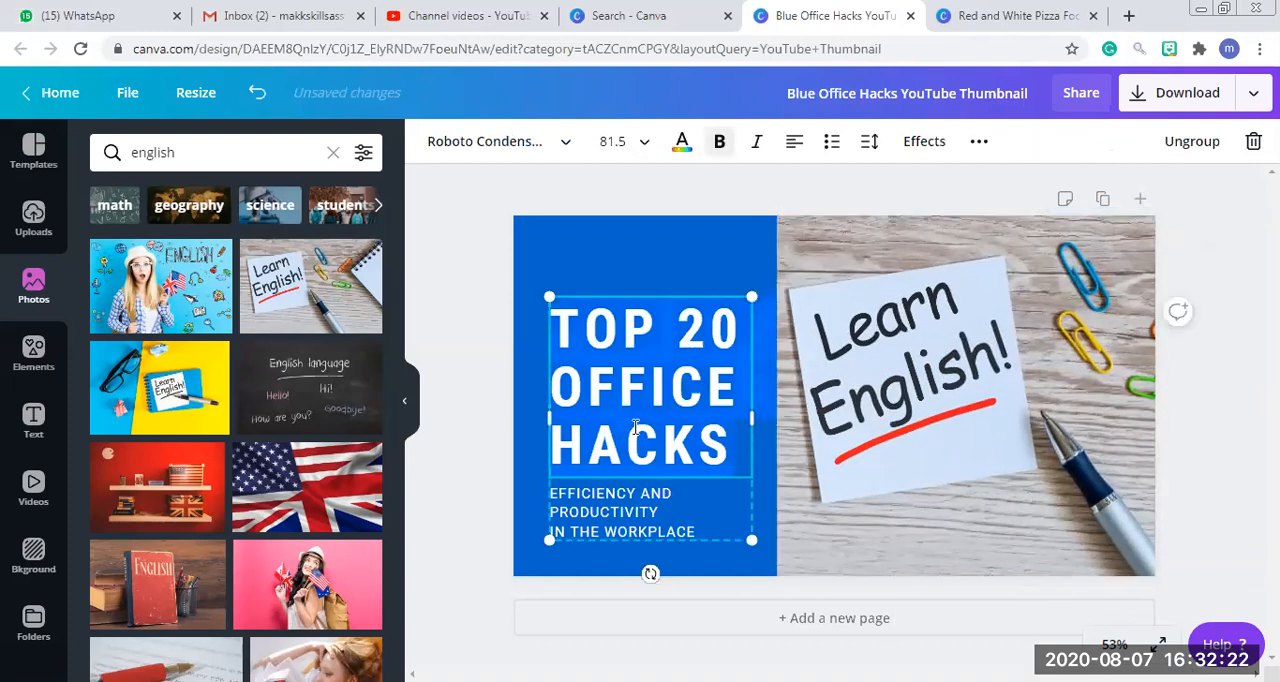
type("BASISC")
key("BackSpace")
key("BackSpace")
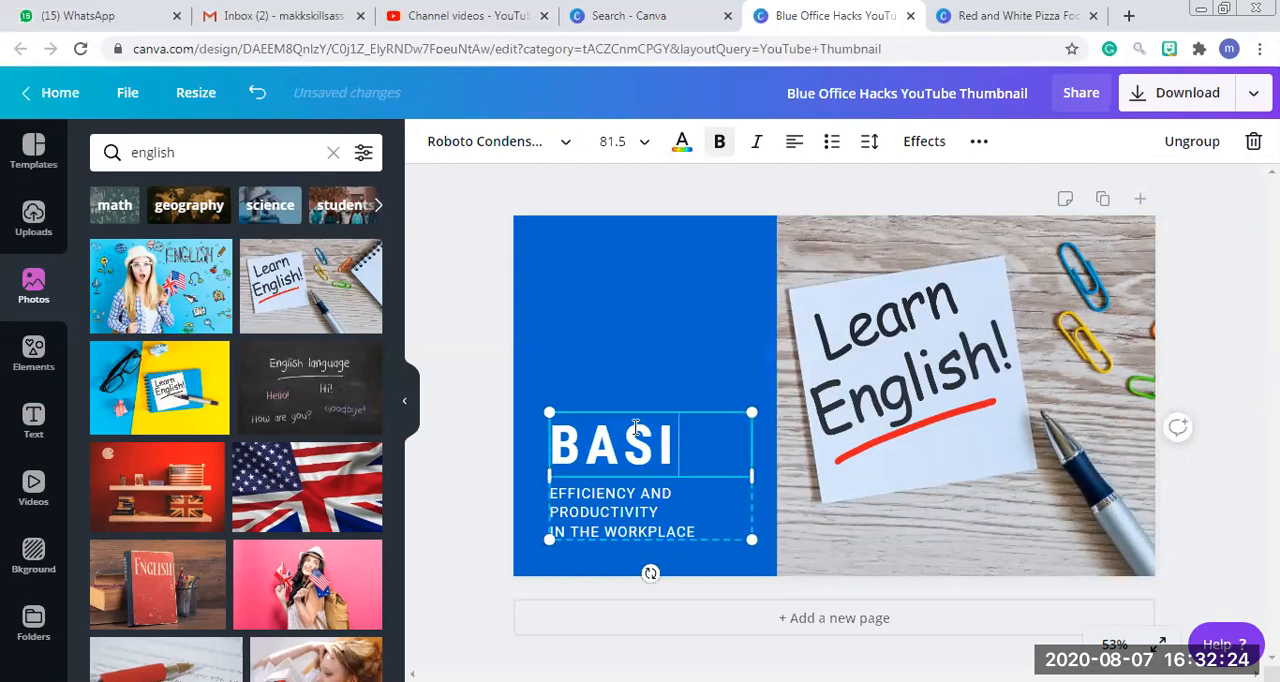
type("LE AR")
key("BackSpace")
key("BackSpace")
key("BackSpace")
key("BackSpace")
key("BackSpace")
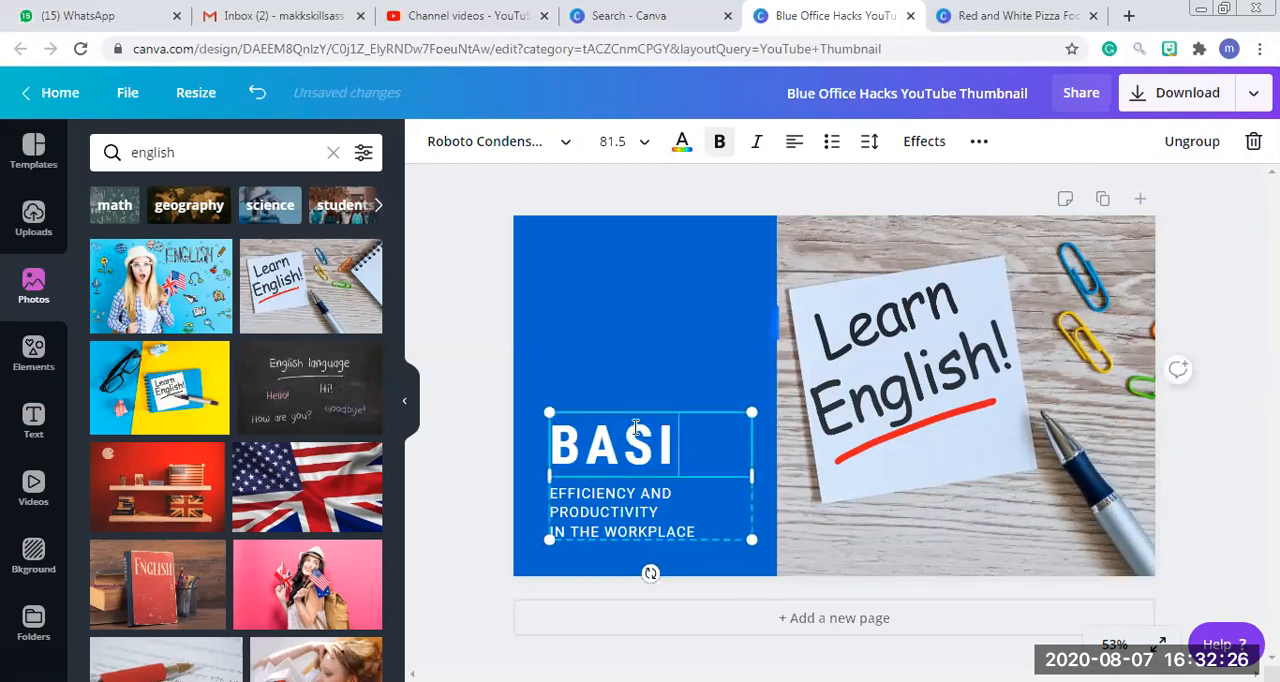
key("BackSpace")
key("BackSpace")
key("BackSpace")
key("BackSpace")
type("LEARN BASICS")
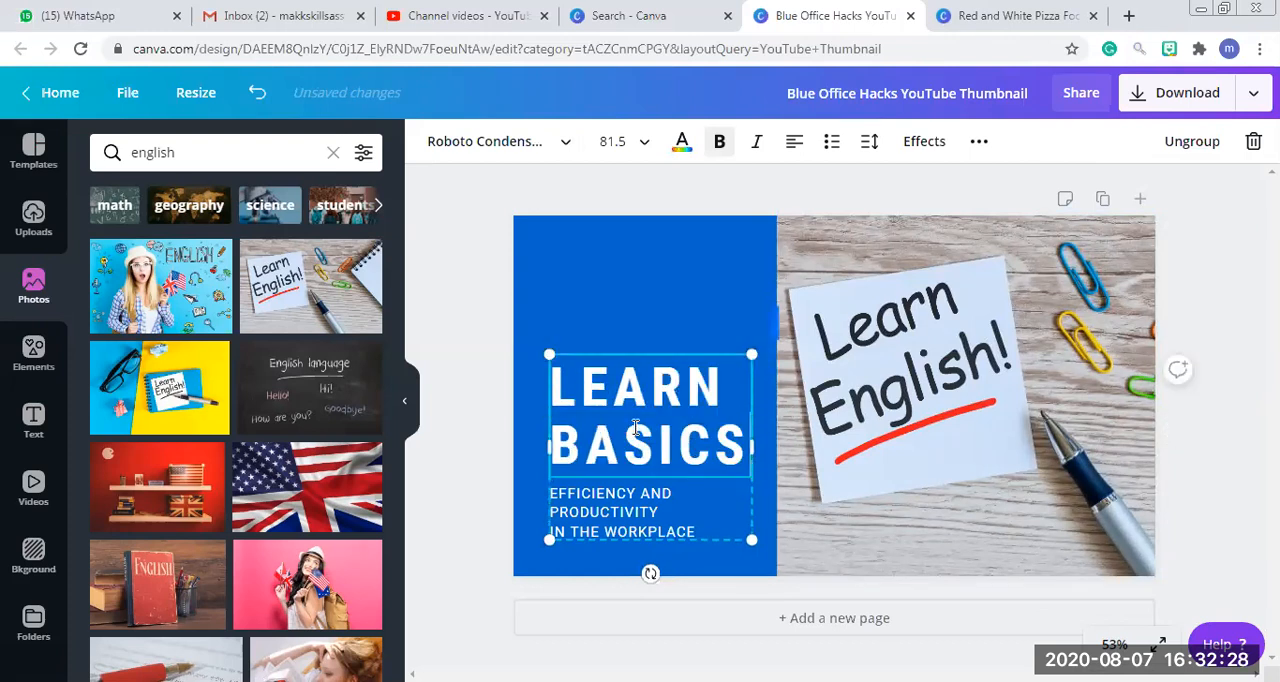
type(" OF NO")
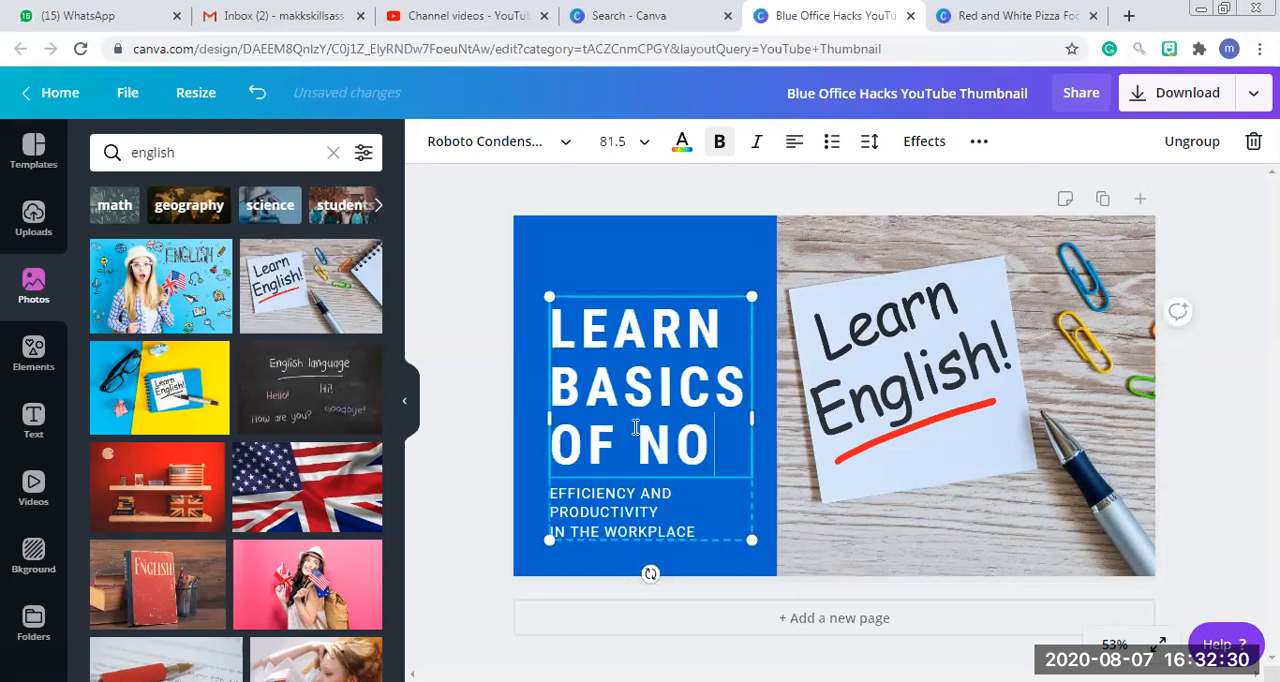
type("N")
key("BackSpace")
type("UN & ")
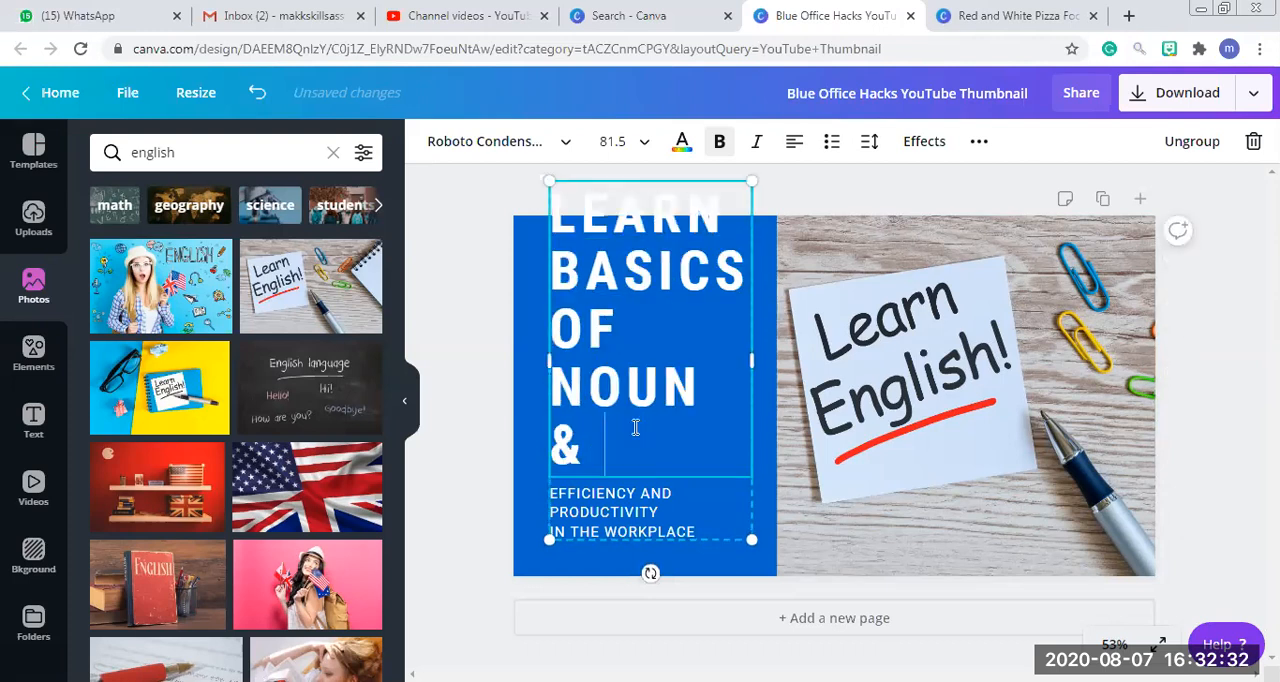
type("VERN")
key("BackSpace")
type("B")
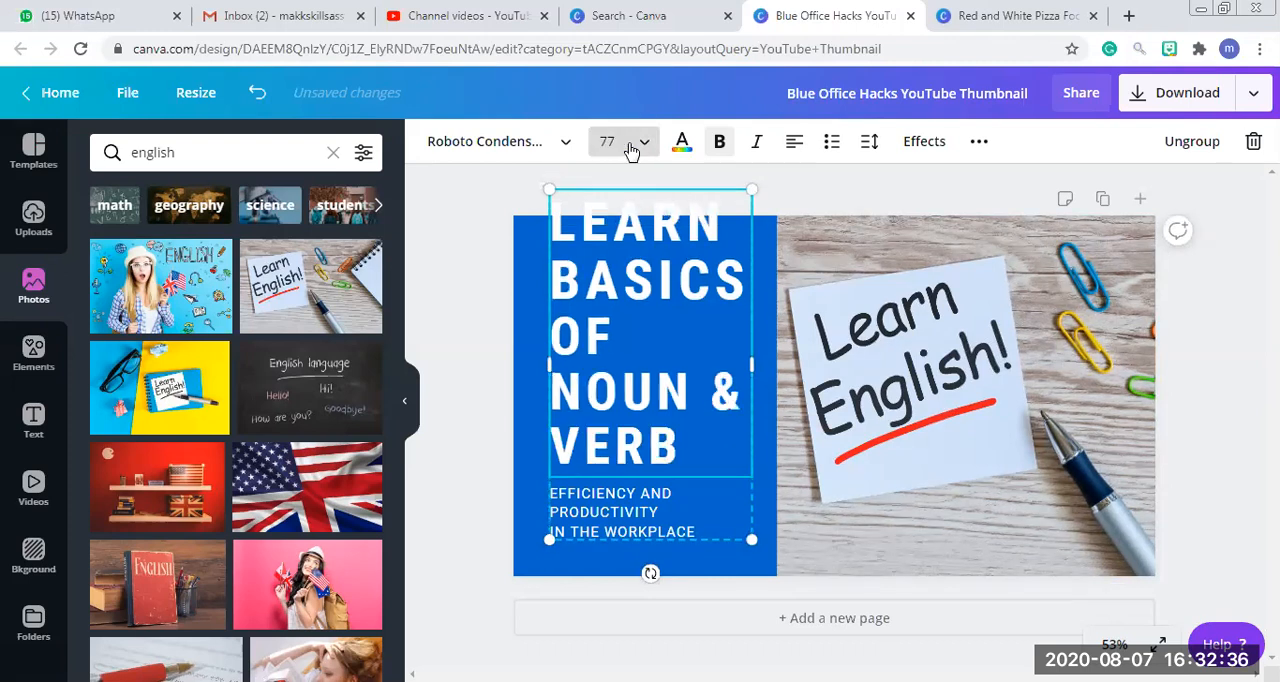
Set the font size of the heading on the blue panel to 66.
left_click(620, 145)
type("66")
key("Return")
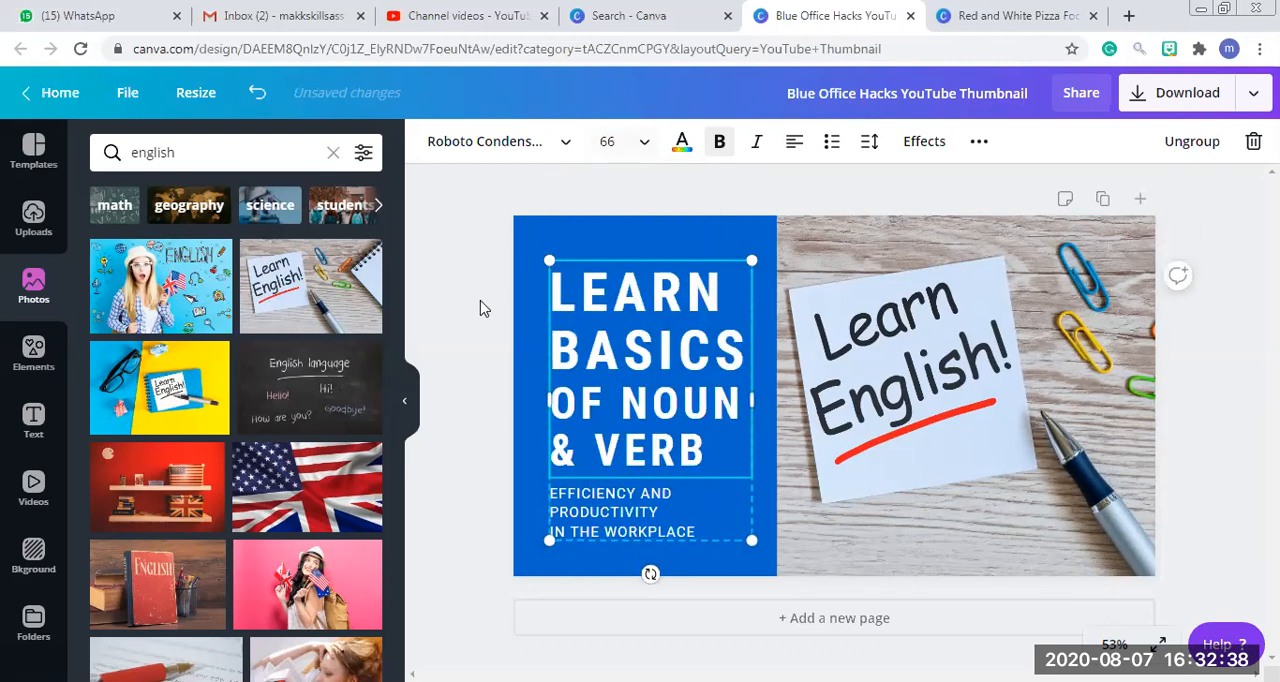
Replace the subtitle under the "LEARN BASICS OF NOUN & VERB" heading with "MAKKSKILLS TEACHING".
triple_click(644, 495)
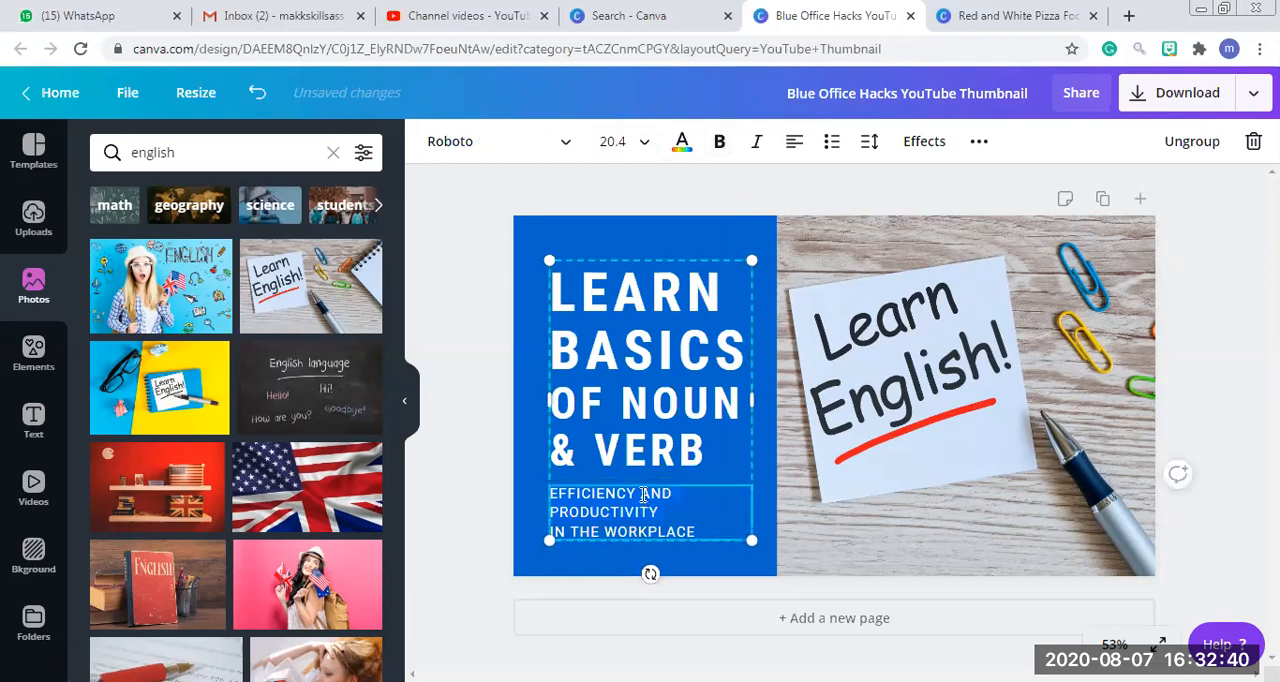
type("MAKK")
type("SK")
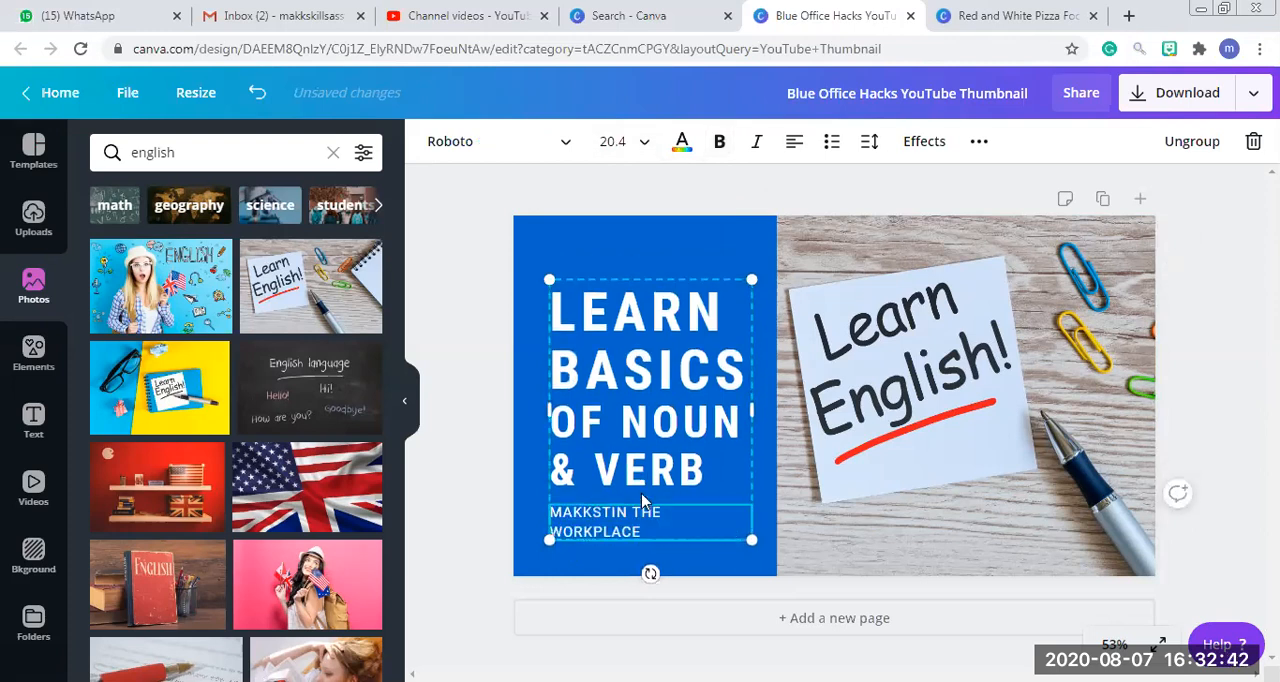
key("Delete")
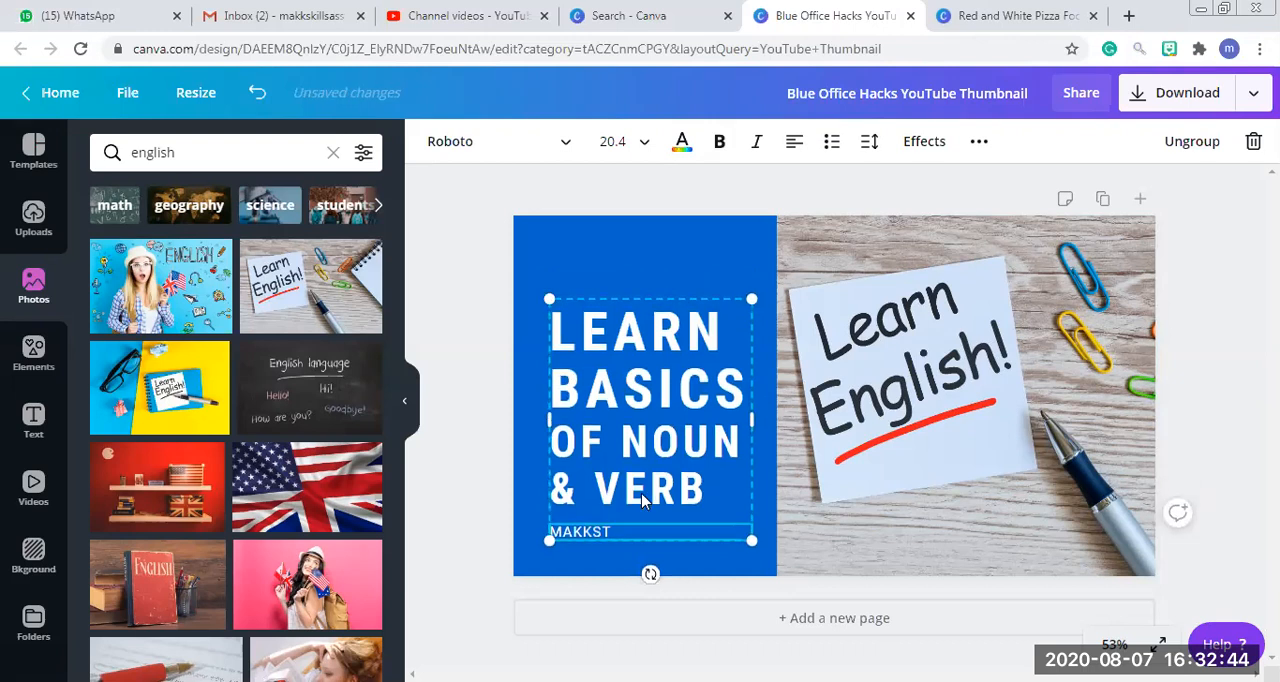
type("ILLS TEACHING")
Shift the heading and subtitle group slightly up on the blue panel and download the thumbnail as a PNG at size 1.
left_click_drag(651, 426, 641, 390)
left_click(1186, 225)
left_click(1172, 100)
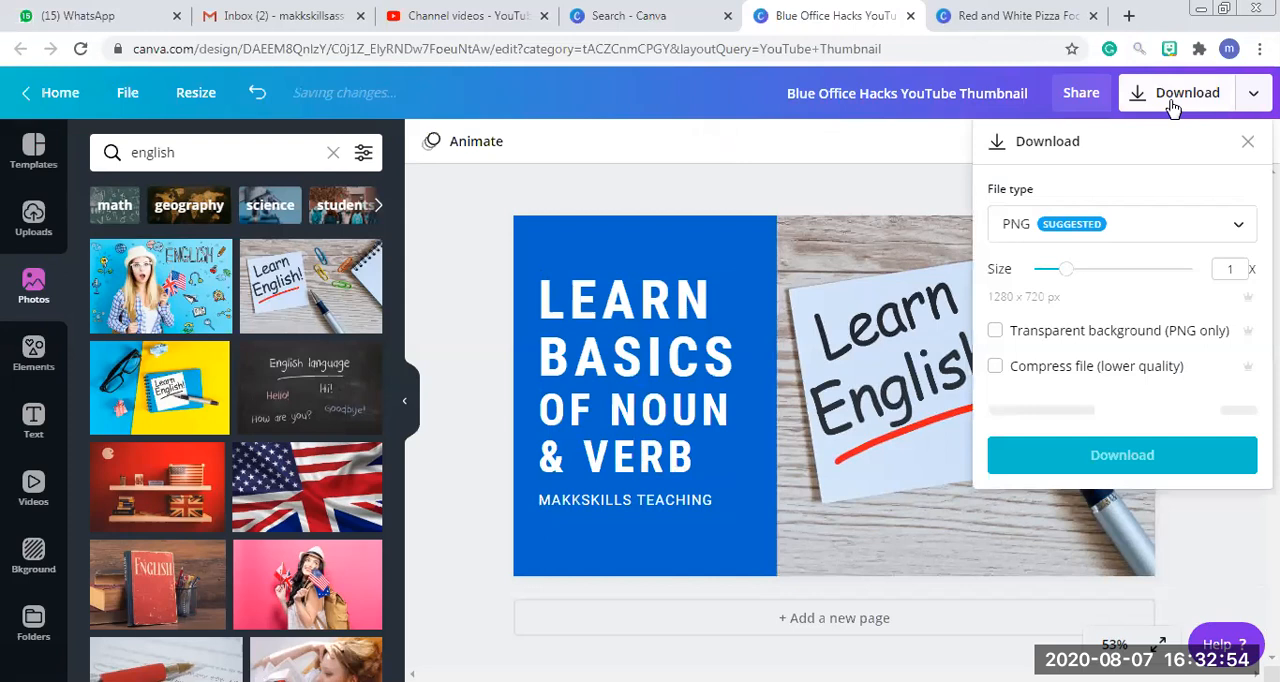
left_click(1146, 418)
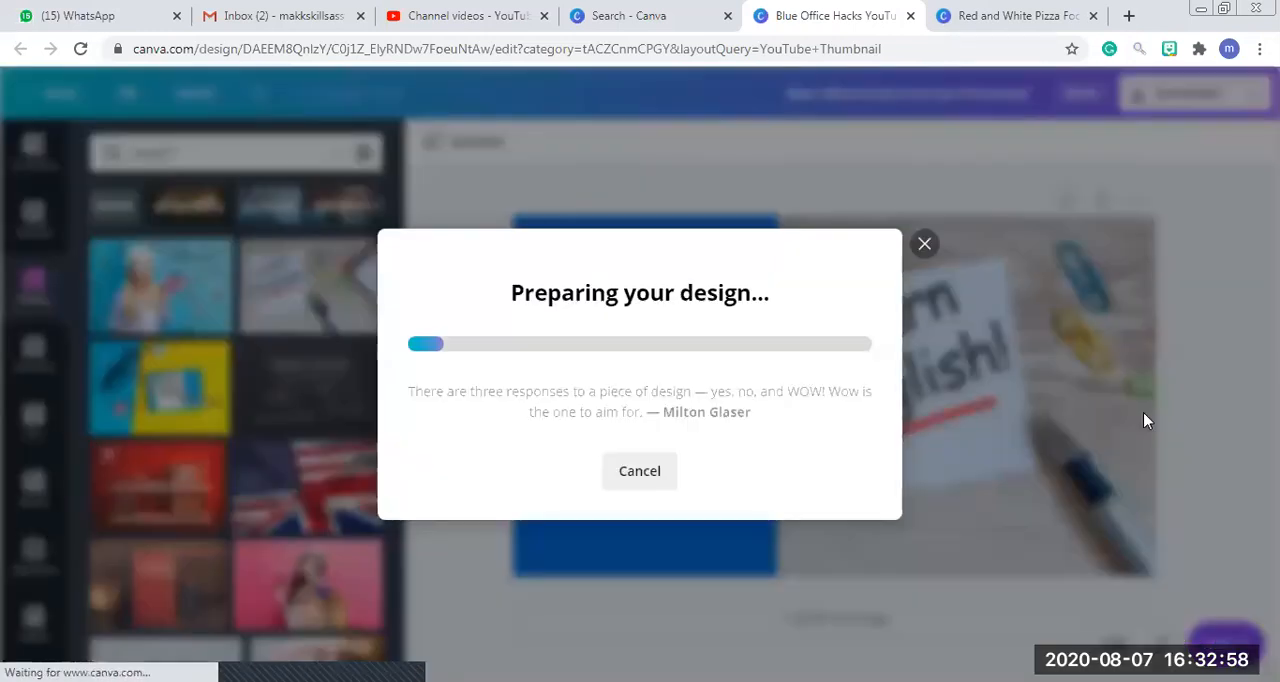
Switch to YouTube, load its home page and open YouTube Studio for the channel.
left_click(443, 8)
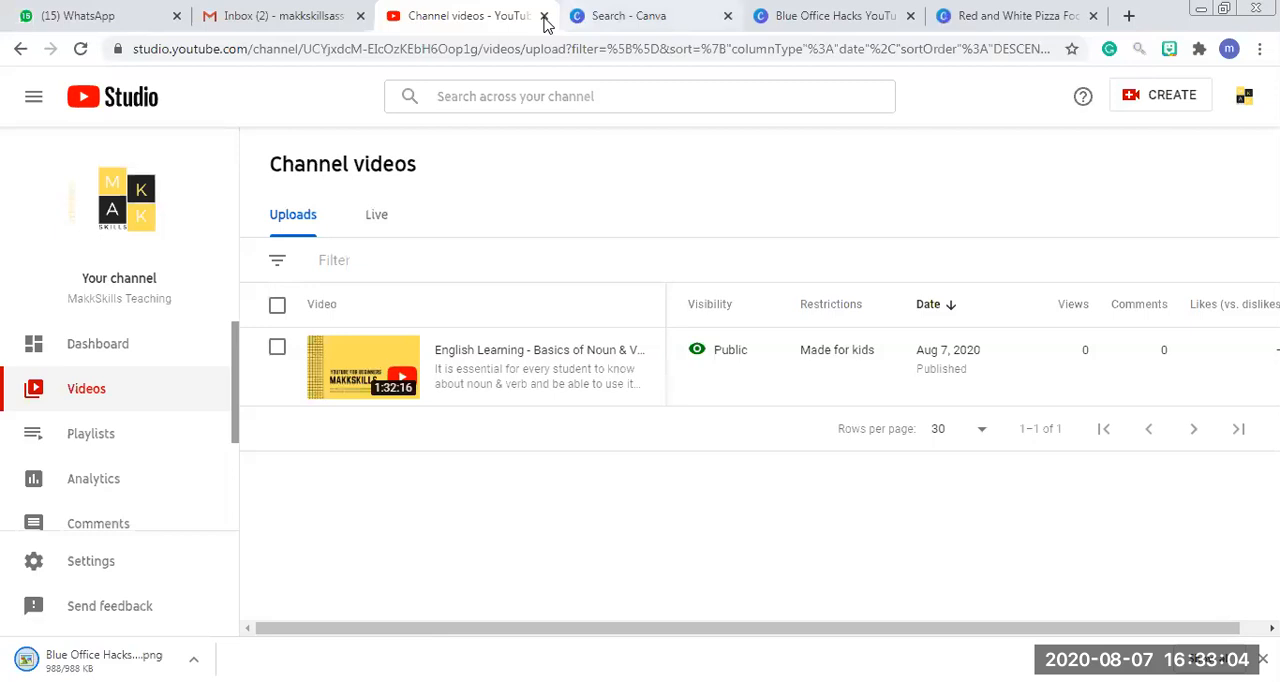
left_click(507, 48)
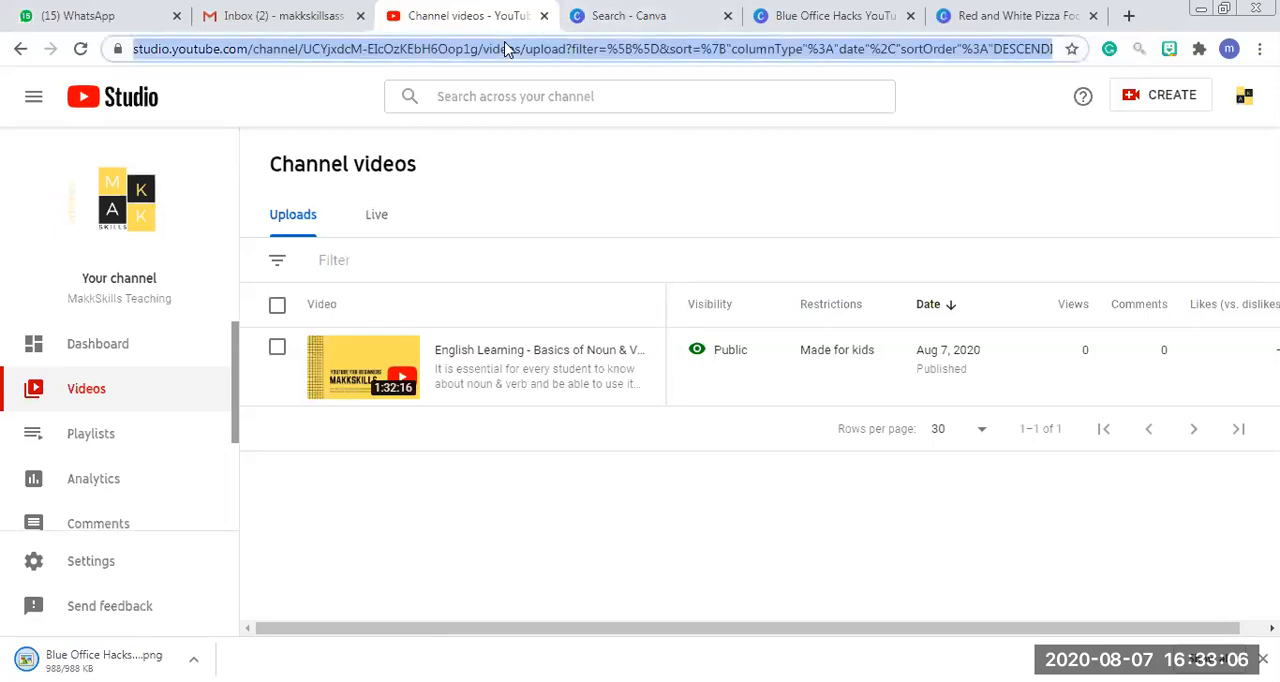
key("Return")
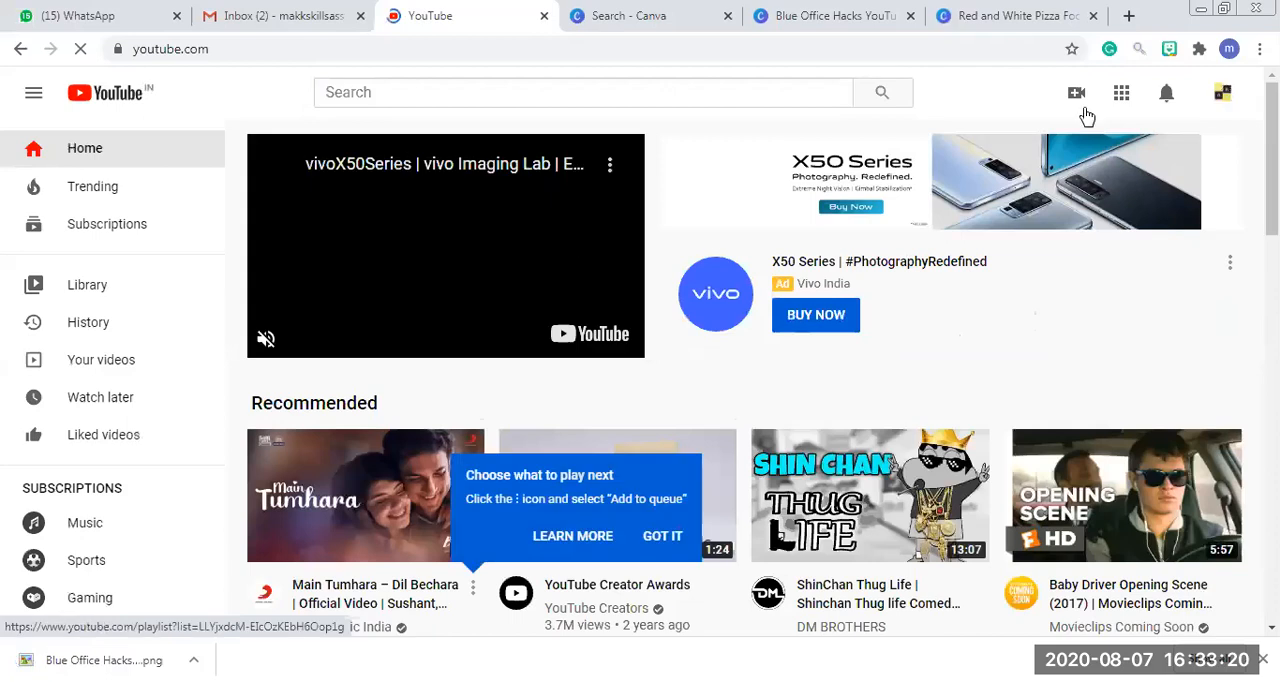
left_click(1226, 94)
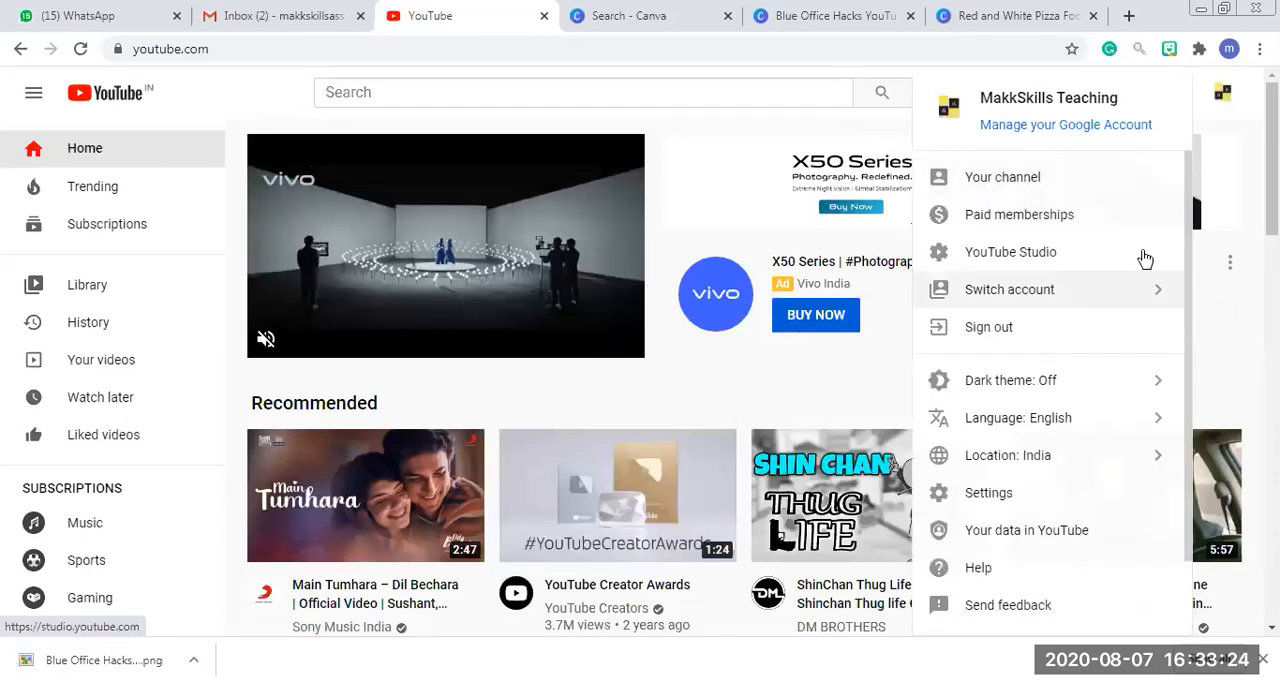
left_click(1075, 256)
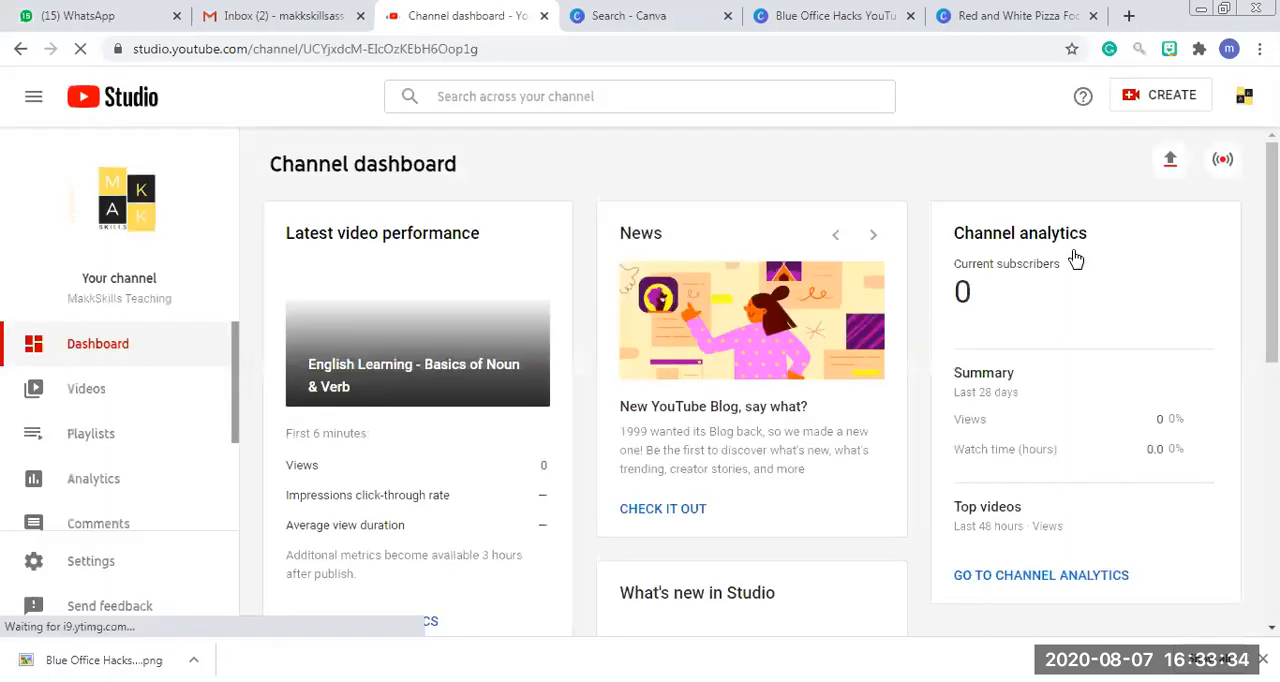
Check the latest video on the channel dashboard and open the list of the channel's uploaded videos.
left_click(394, 322)
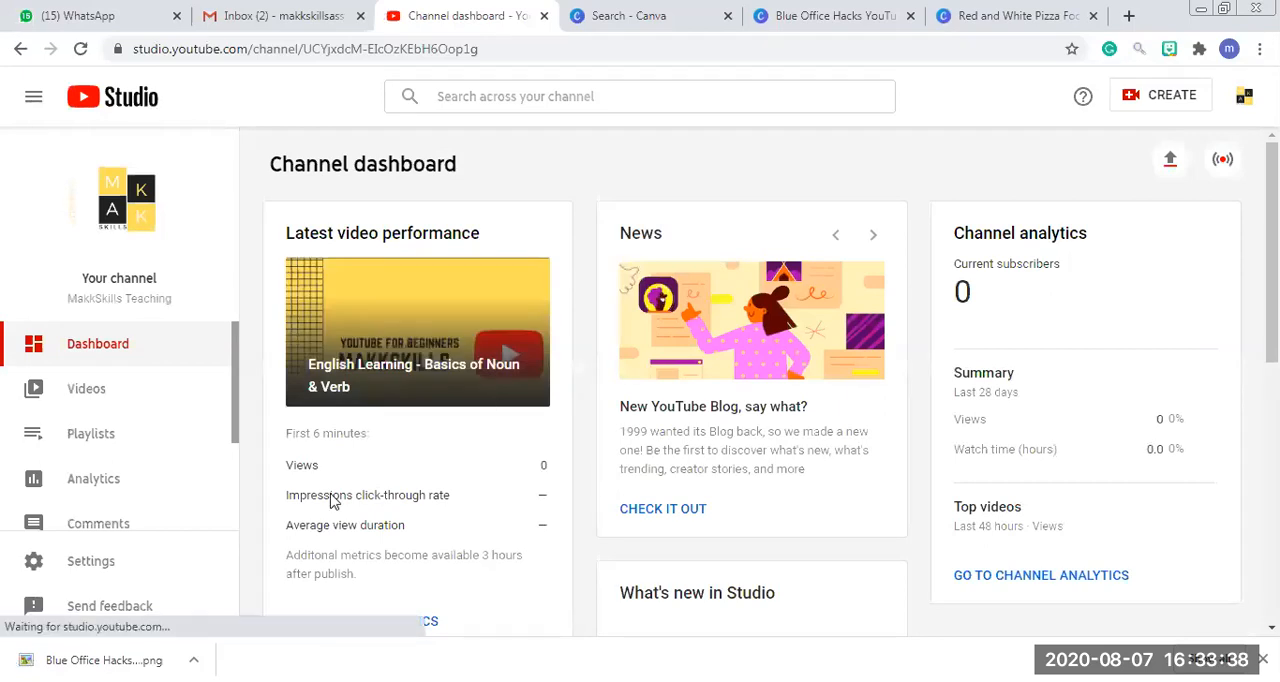
double_click(430, 324)
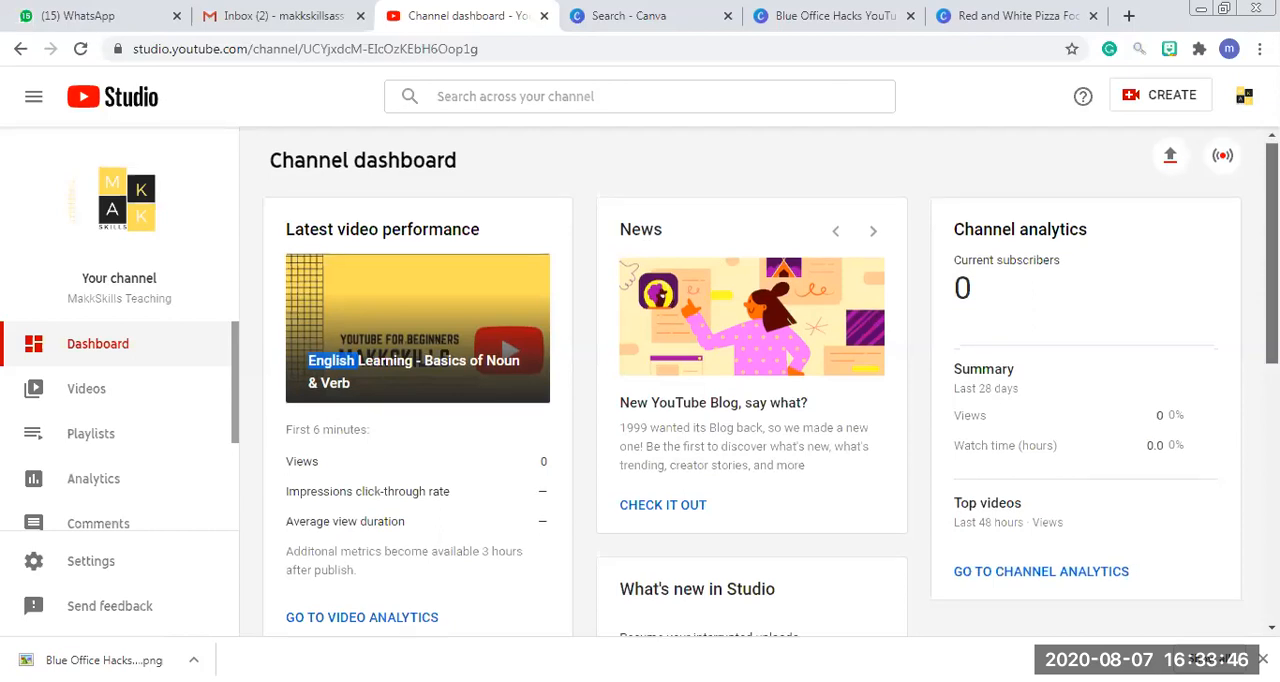
scroll(674, 402, "down", 1)
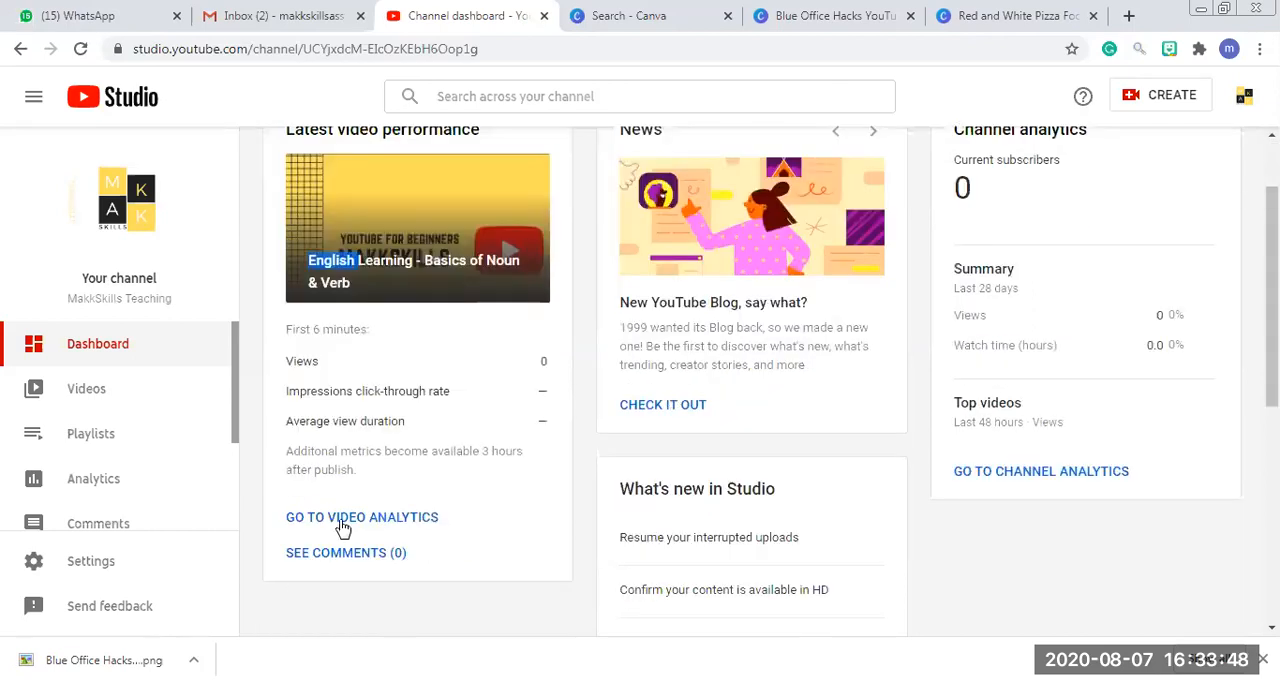
left_click(94, 403)
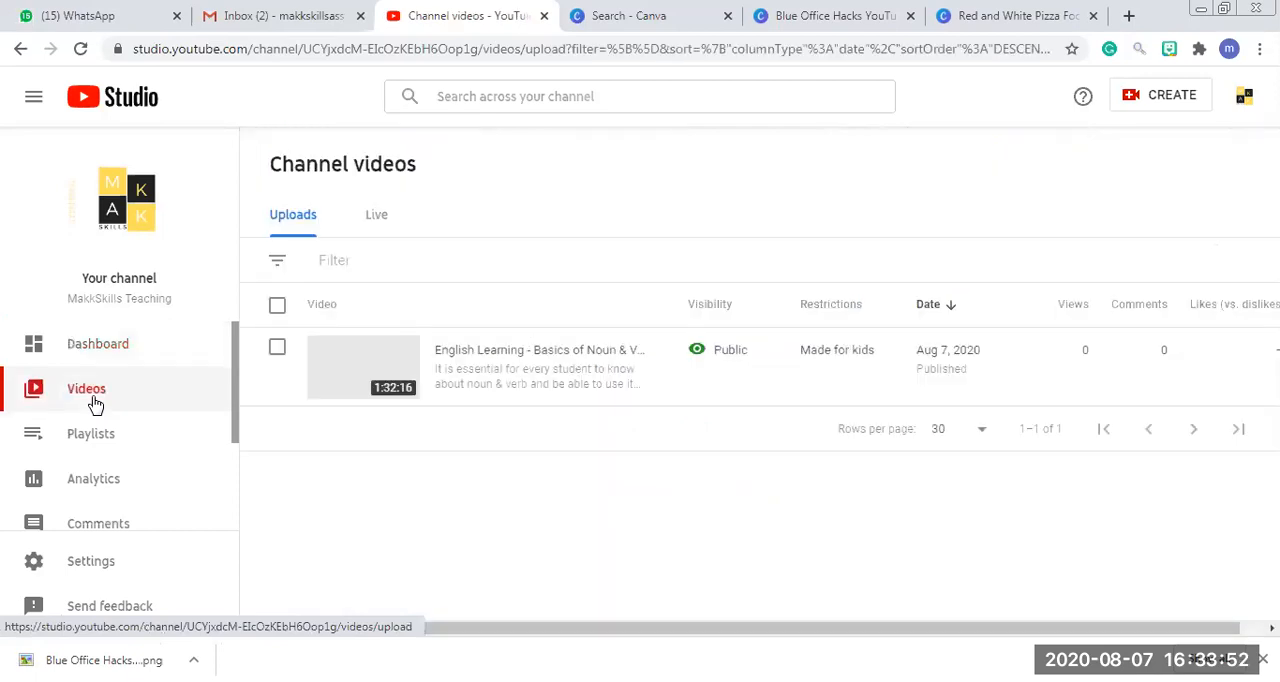
mouse_move(410, 378)
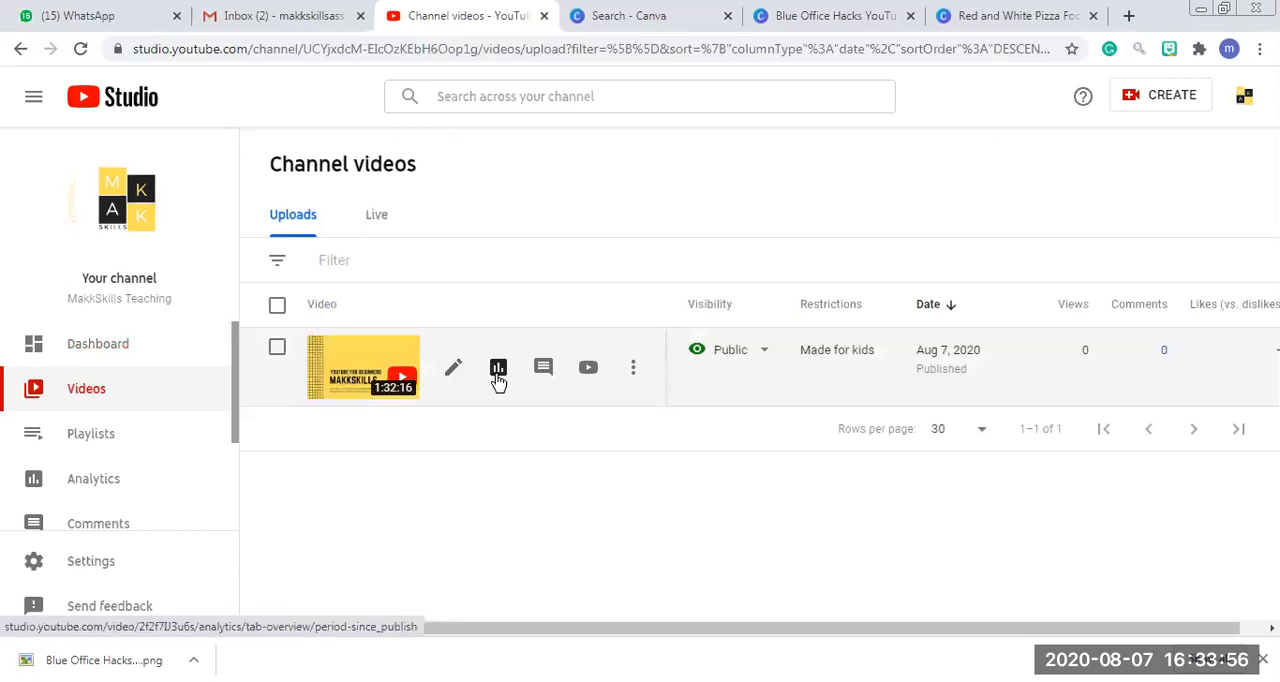
left_click(634, 371)
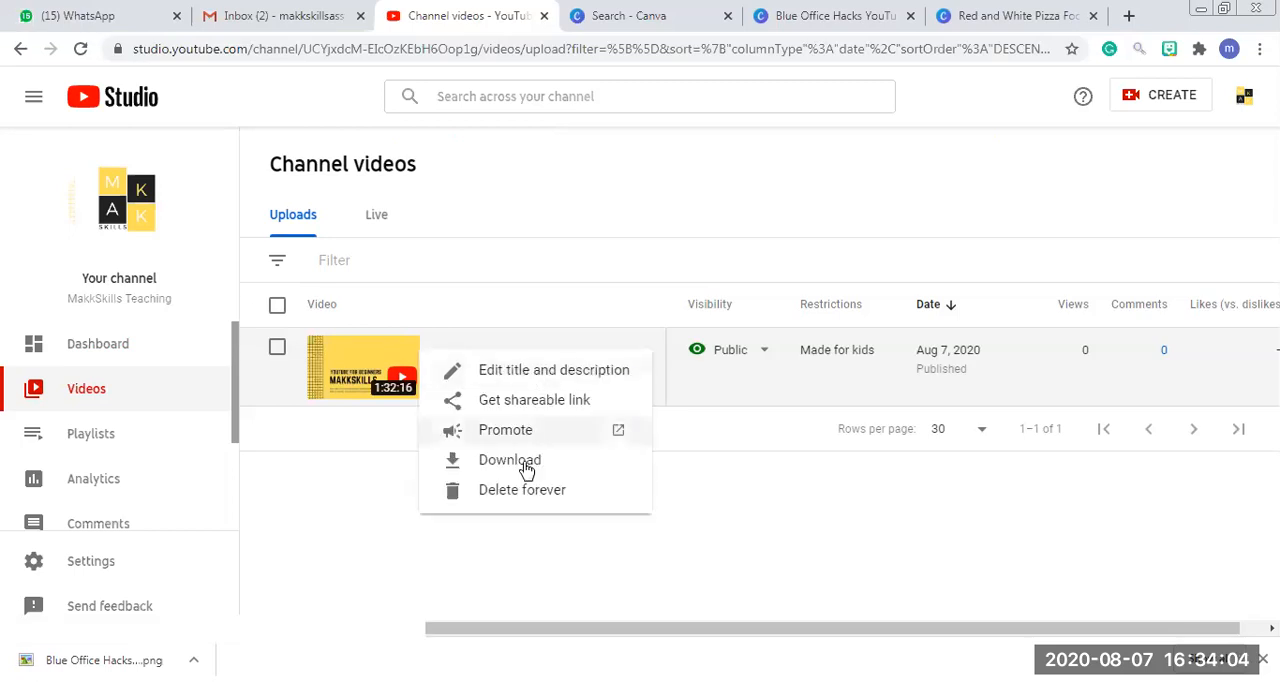
left_click(456, 380)
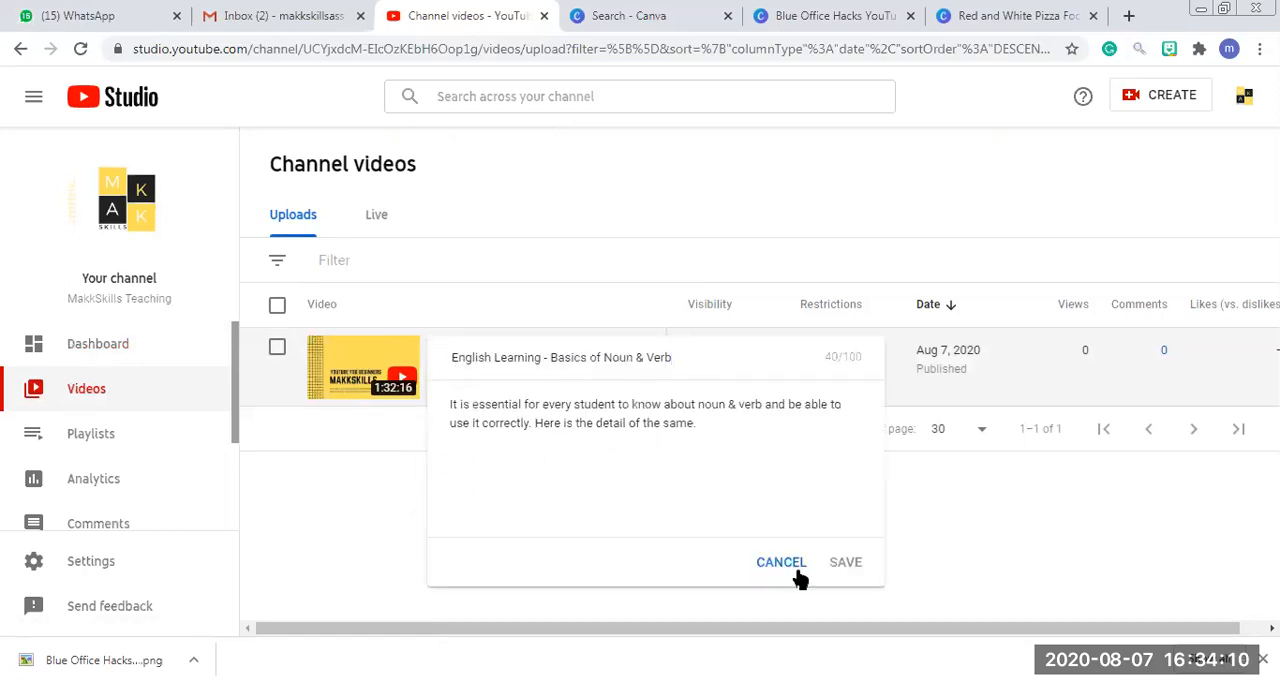
left_click_drag(715, 353, 423, 349)
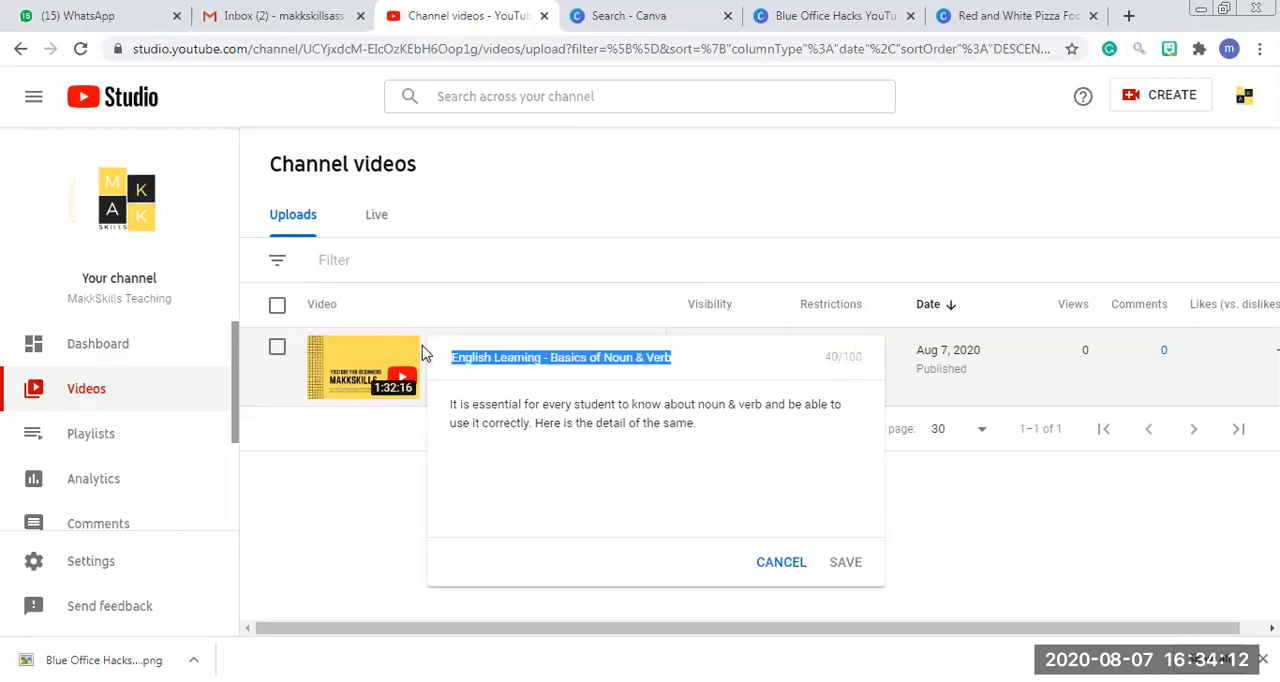
left_click(392, 486)
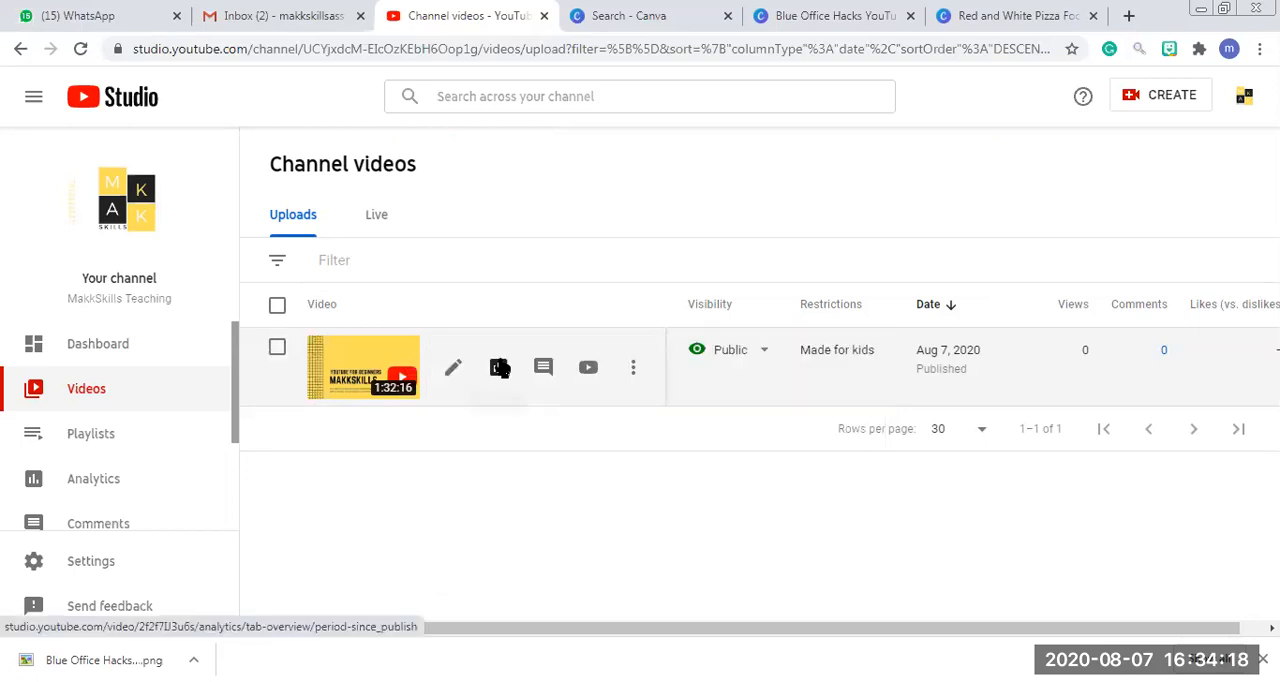
left_click(638, 368)
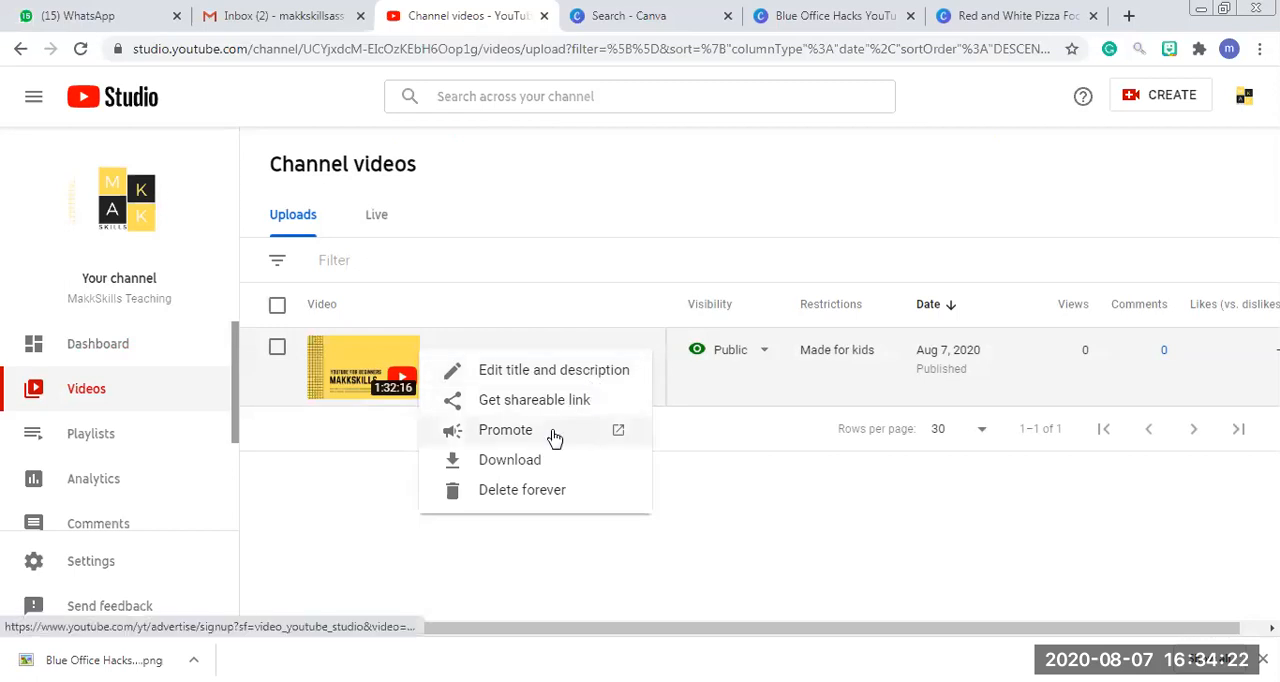
Open the details of the "English Learning - Basics of Noun & Verb" video and find its thumbnail options.
left_click(333, 392)
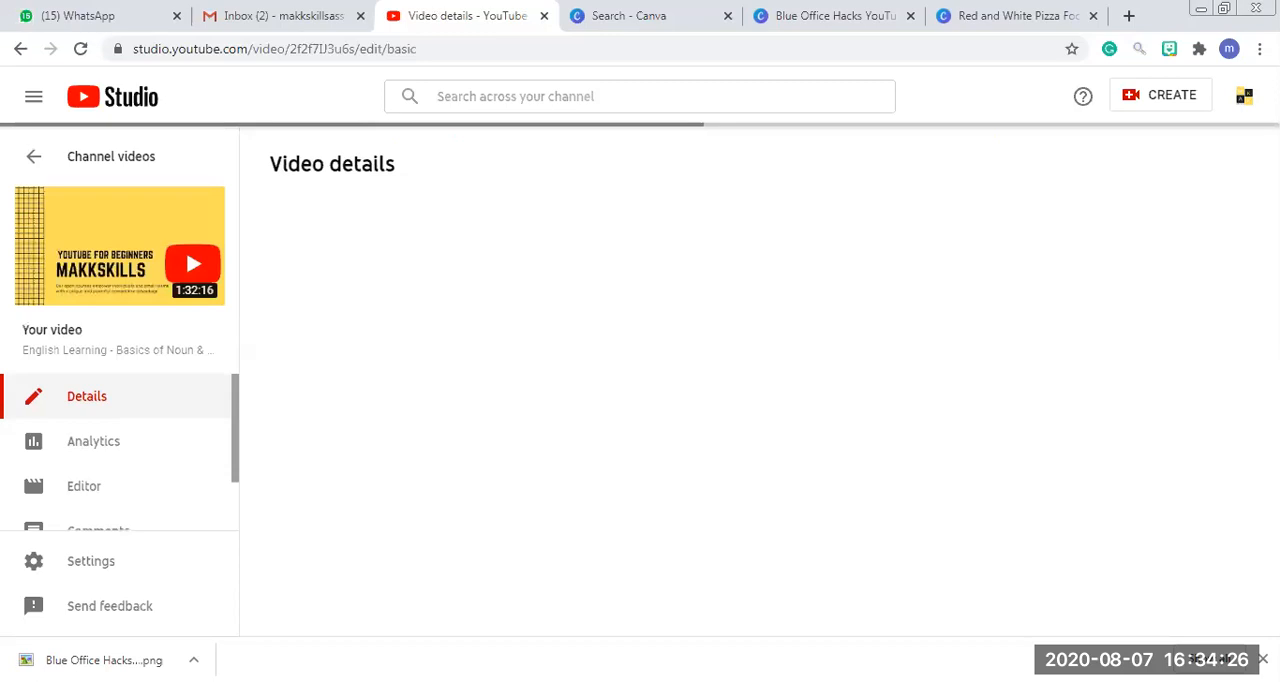
left_click(508, 443)
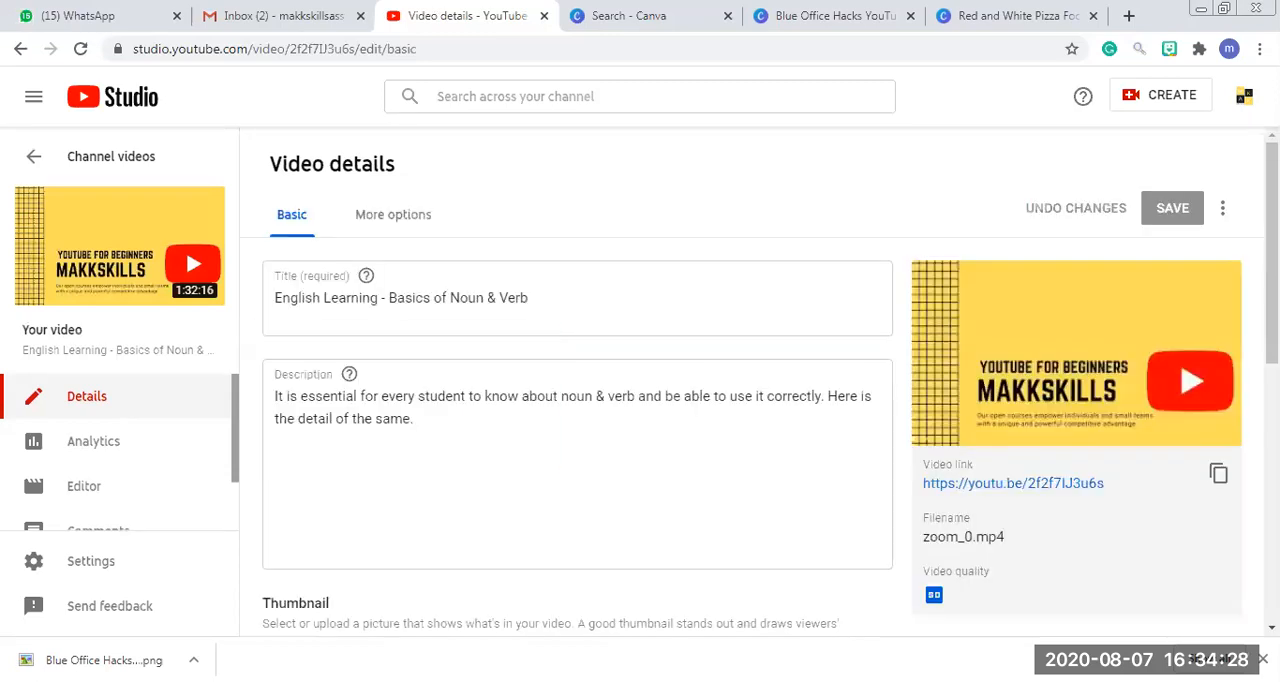
scroll(380, 390, "down", 3)
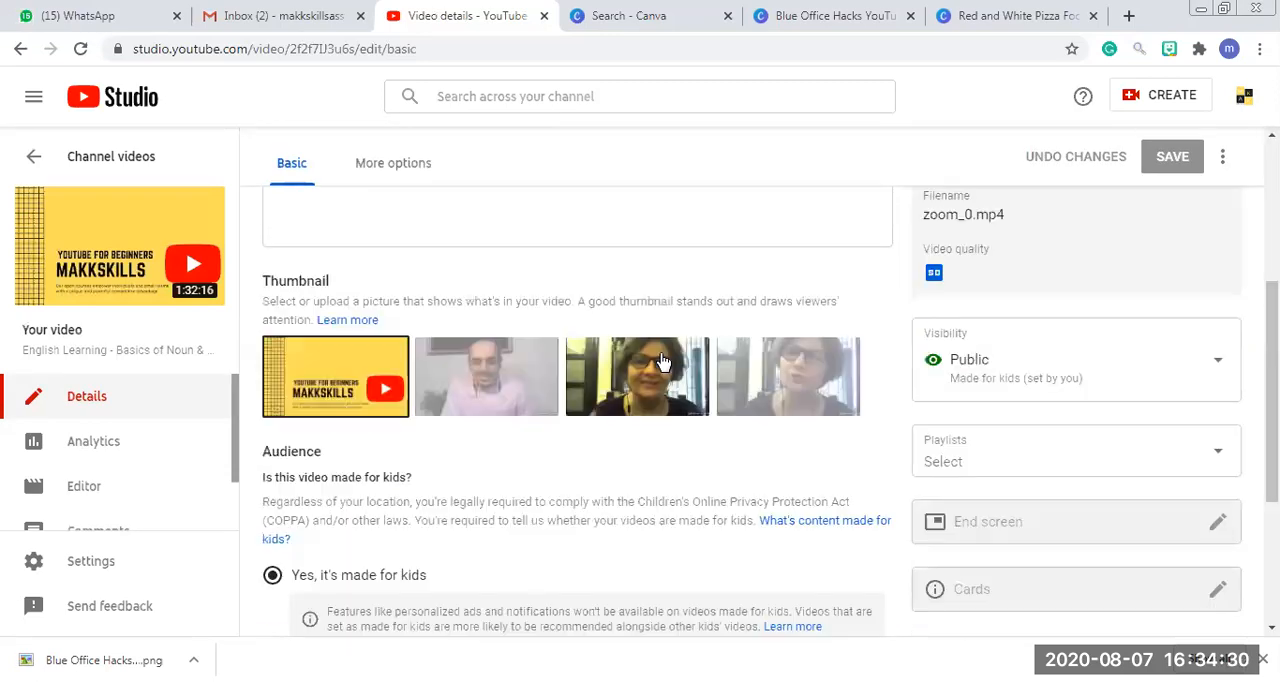
mouse_move(380, 390)
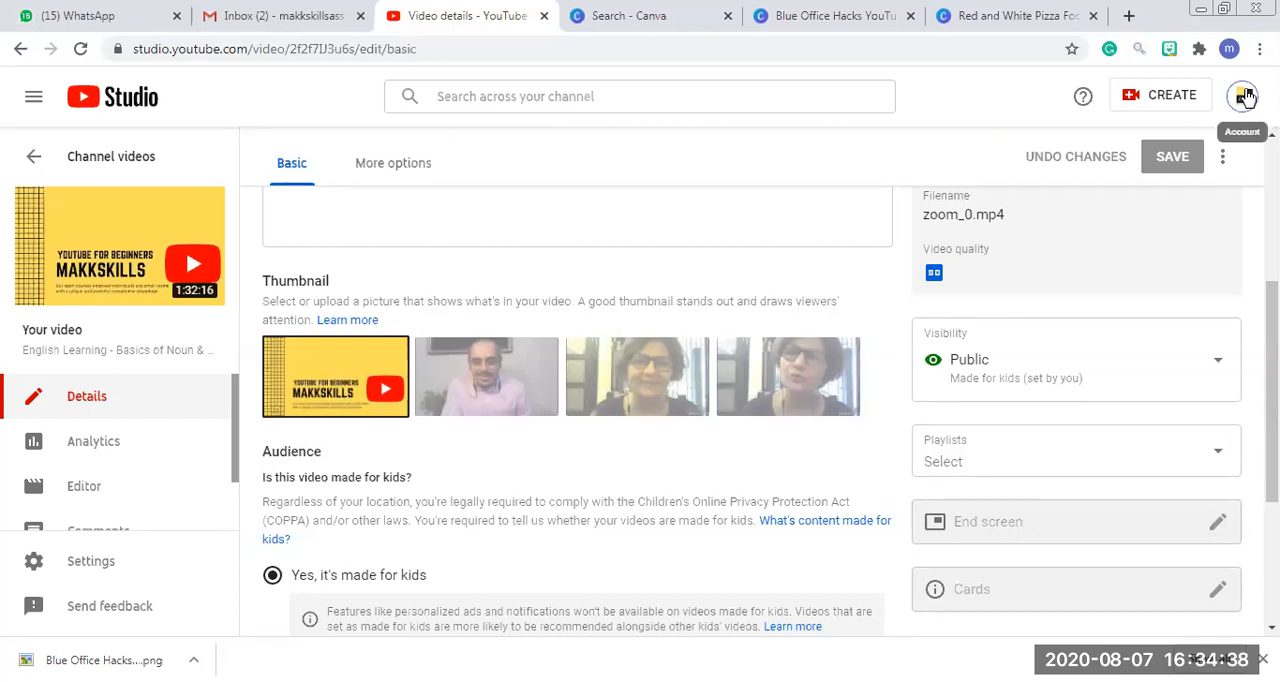
left_click(1245, 96)
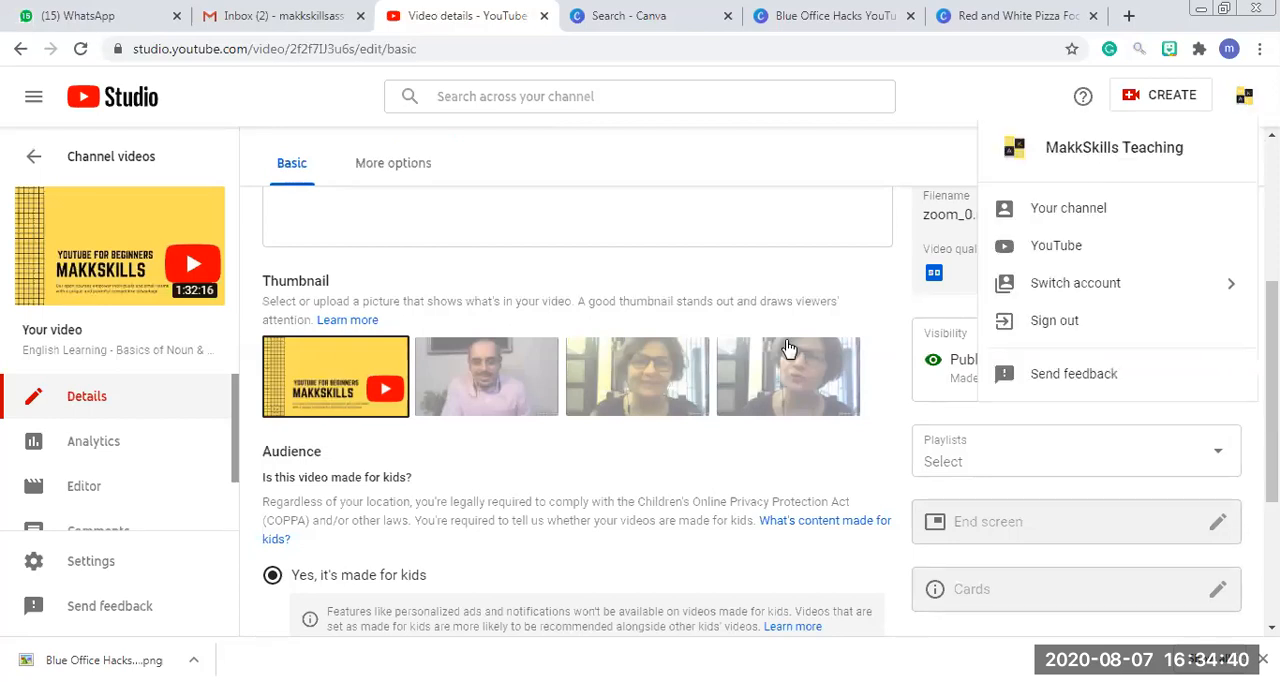
Change the video's custom thumbnail to "Blue Office Hacks YouTube Thumbnail" from the Downloads folder and save the video details.
left_click(389, 352)
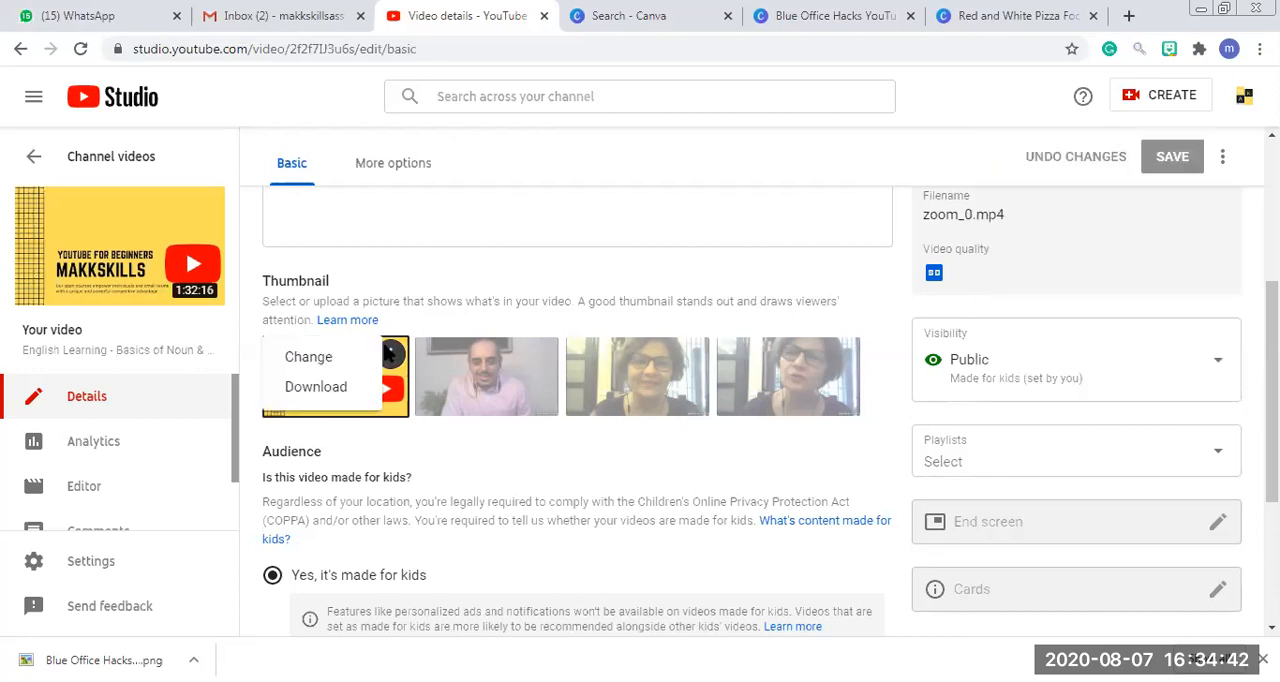
left_click(318, 360)
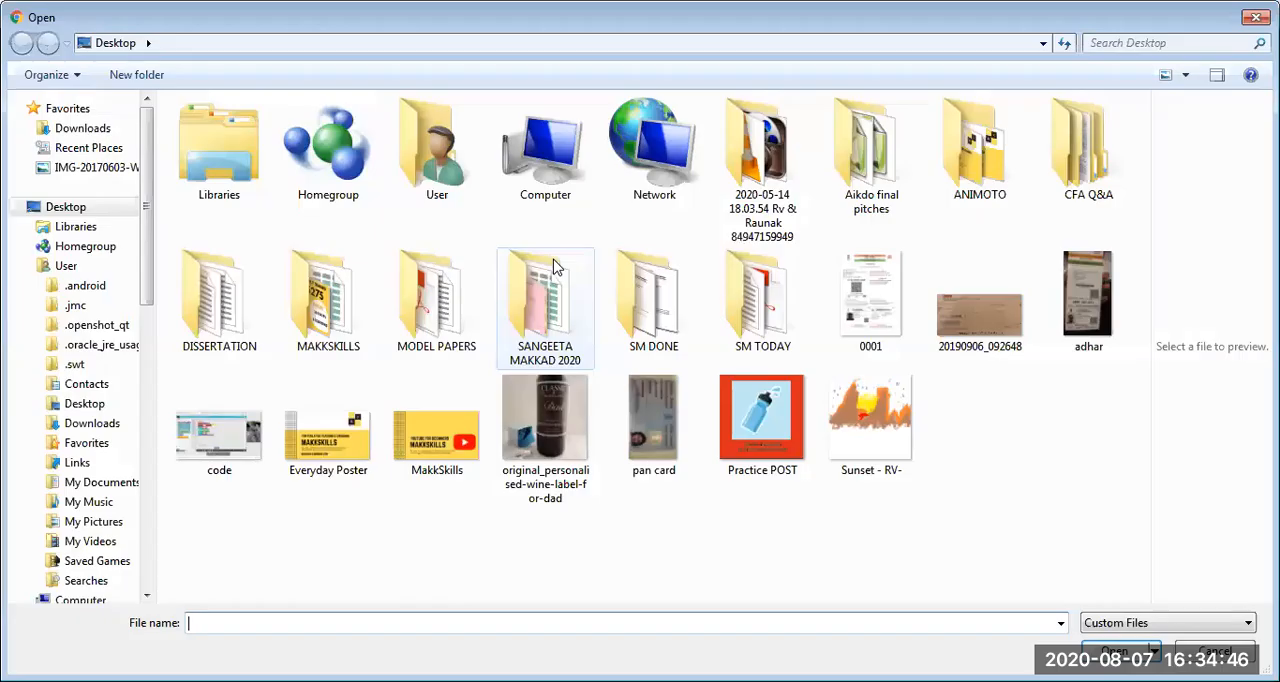
left_click(80, 128)
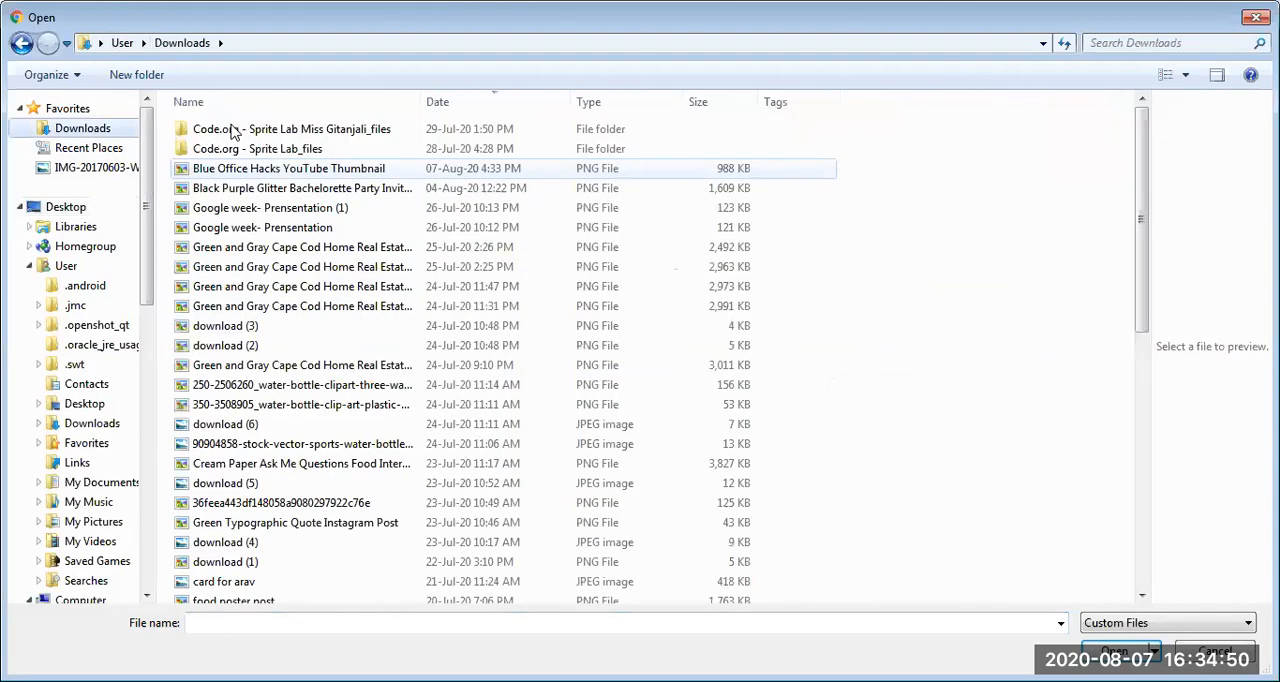
left_click(473, 103)
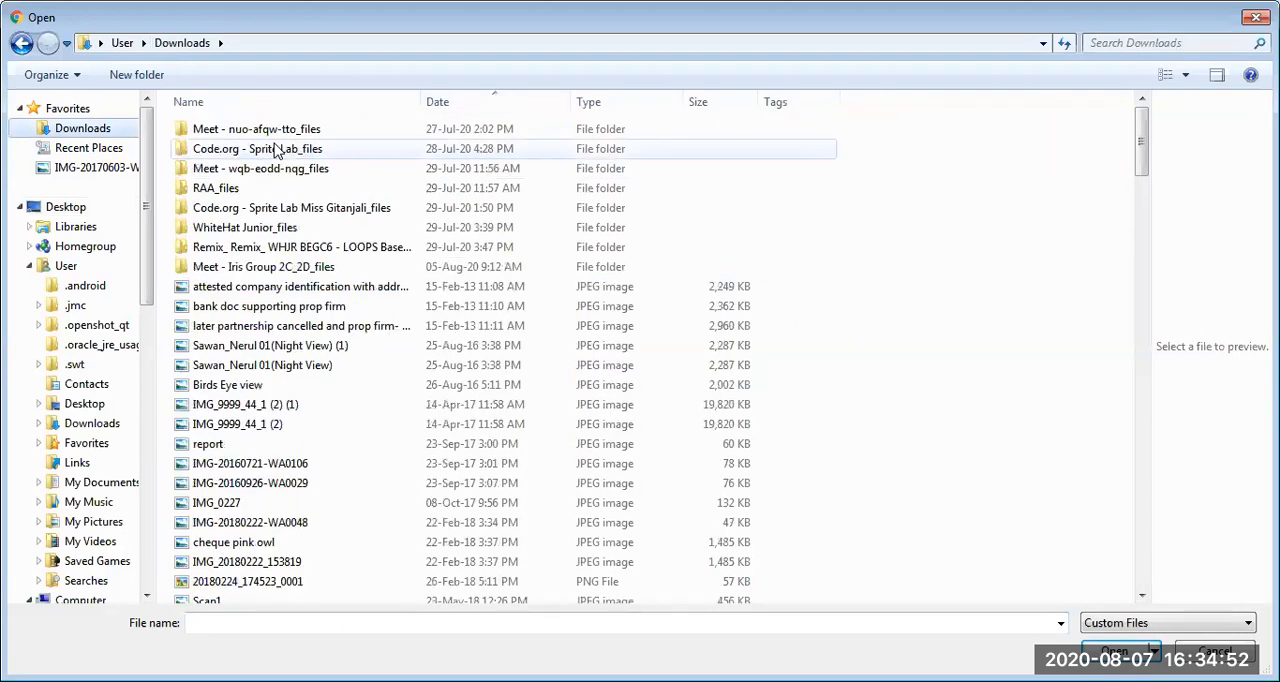
left_click(284, 290)
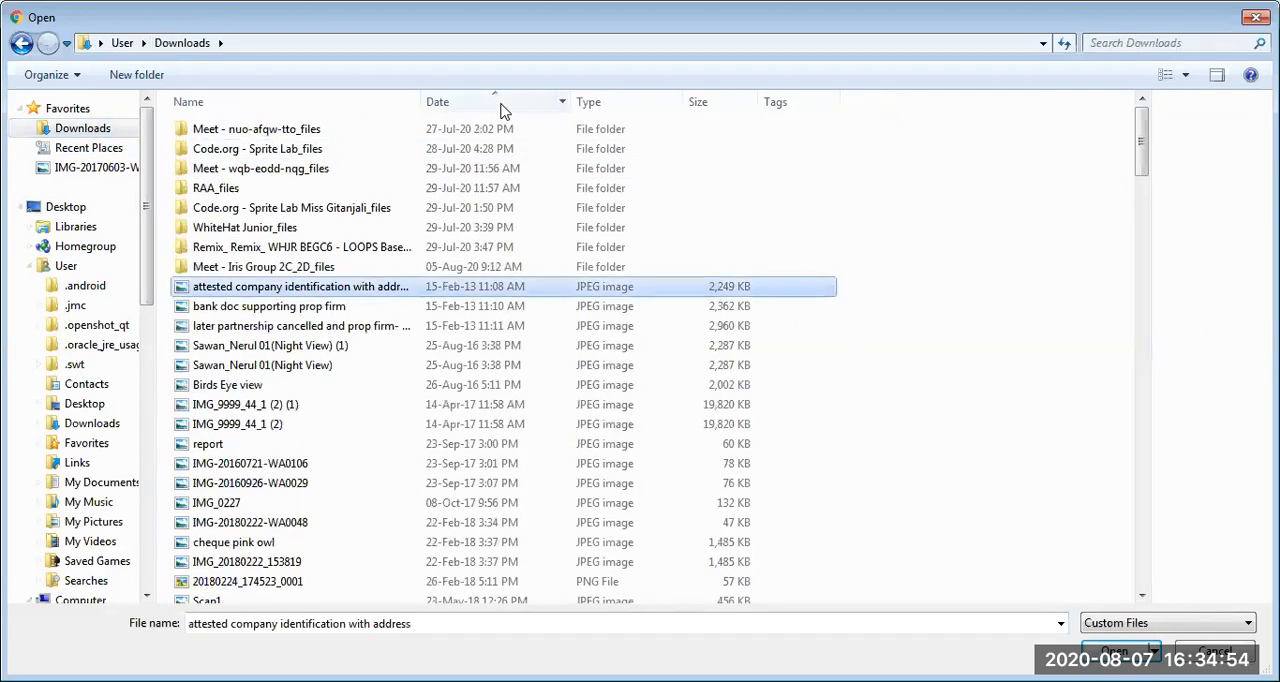
left_click(312, 122)
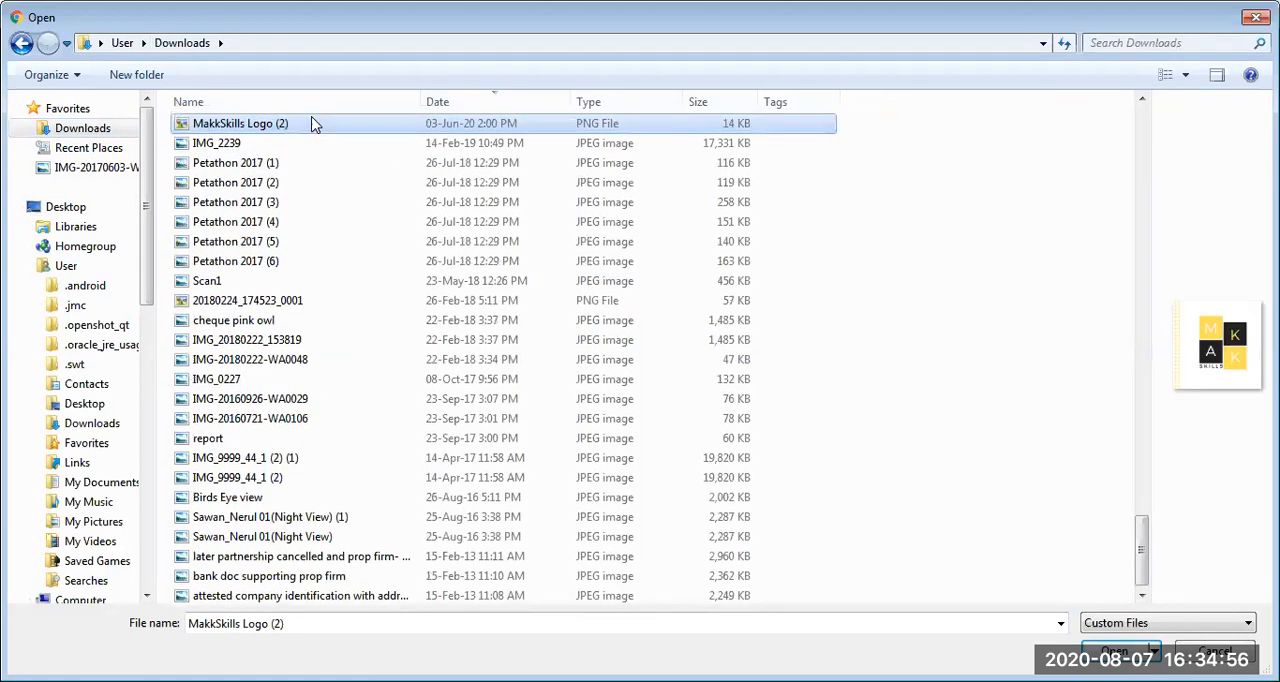
left_click(312, 122)
left_click(312, 122)
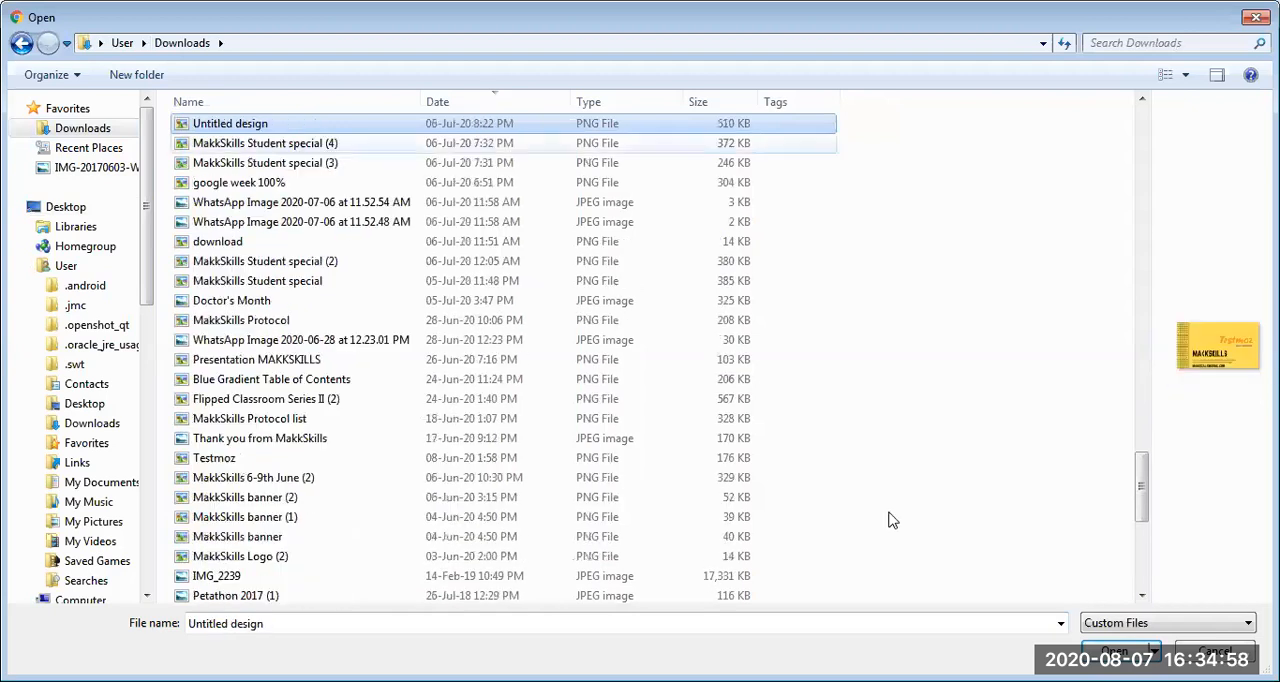
left_click_drag(1134, 30, 1138, 94)
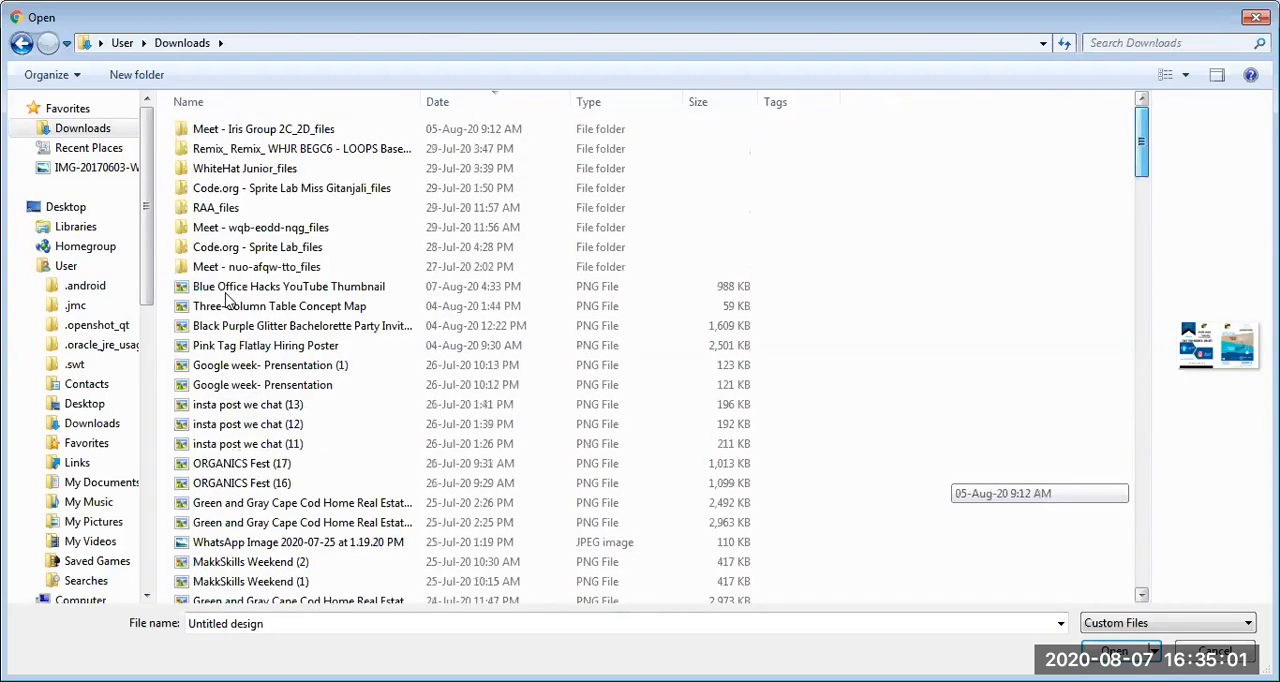
double_click(228, 293)
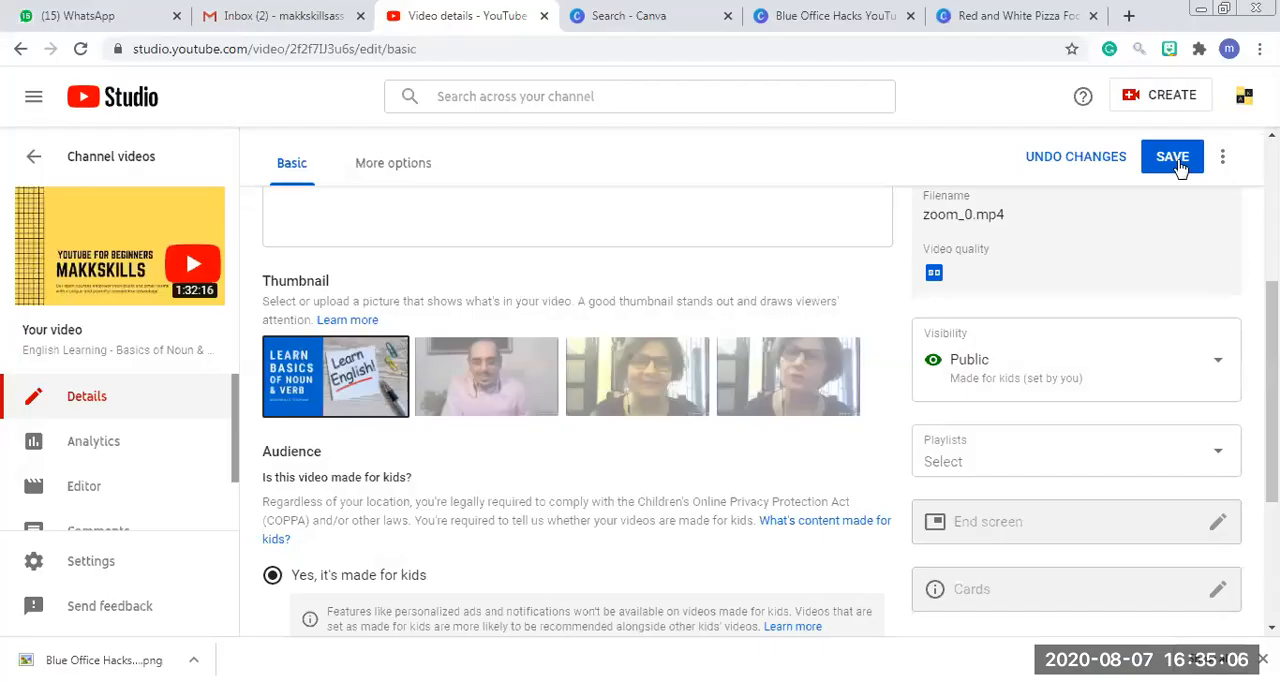
left_click(1178, 160)
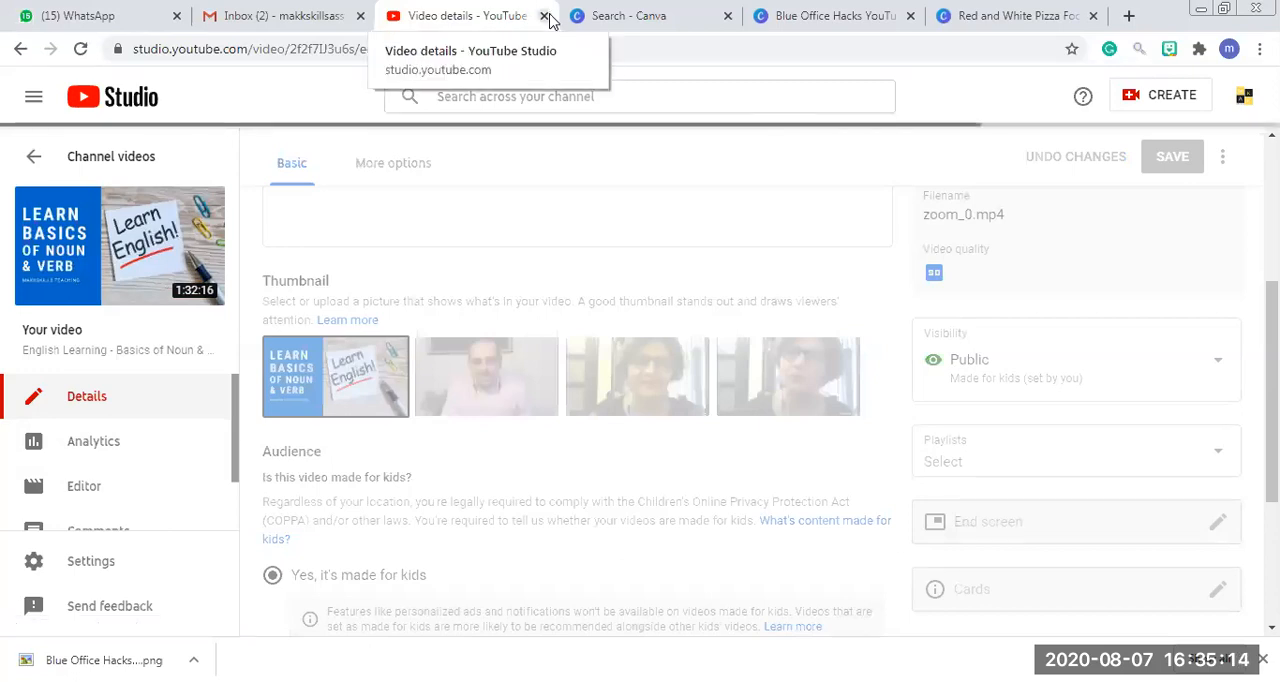
Close YouTube Studio, switch to the "Red and White Pizza Food Collection Youtube Icon" design in Canva and search its photos for "education".
left_click(545, 16)
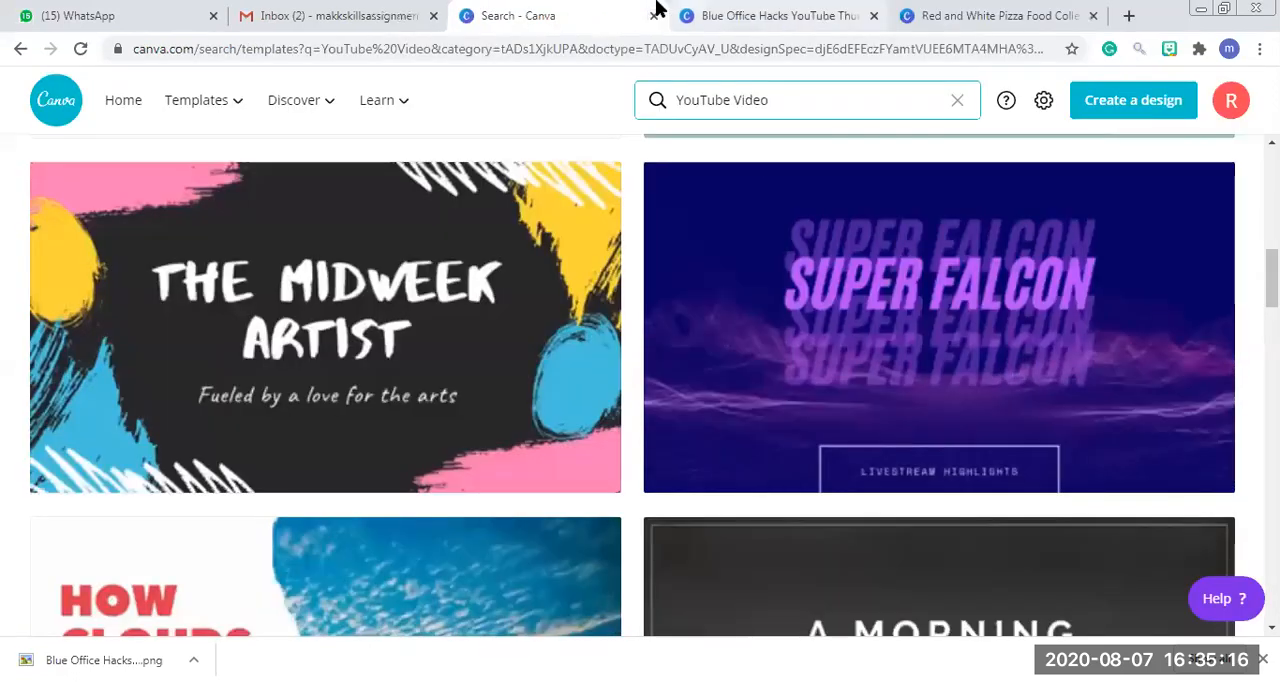
left_click(824, 8)
left_click(975, 8)
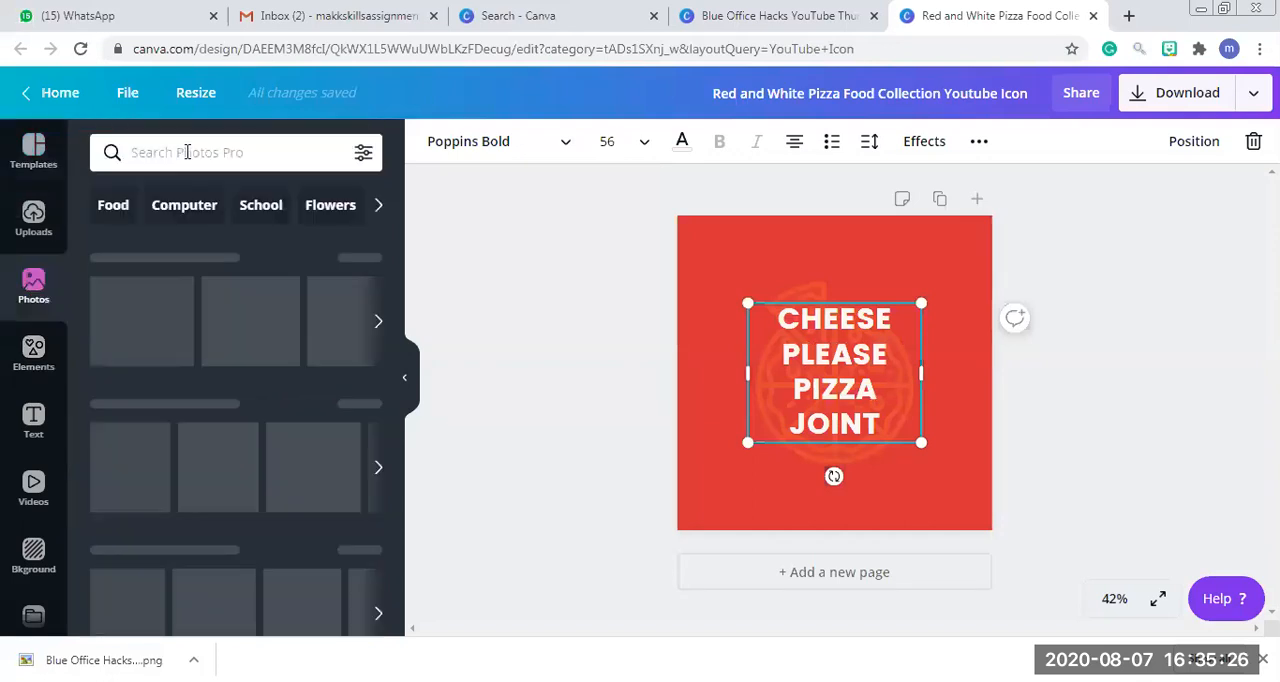
left_click(182, 152)
type("education")
key("Return")
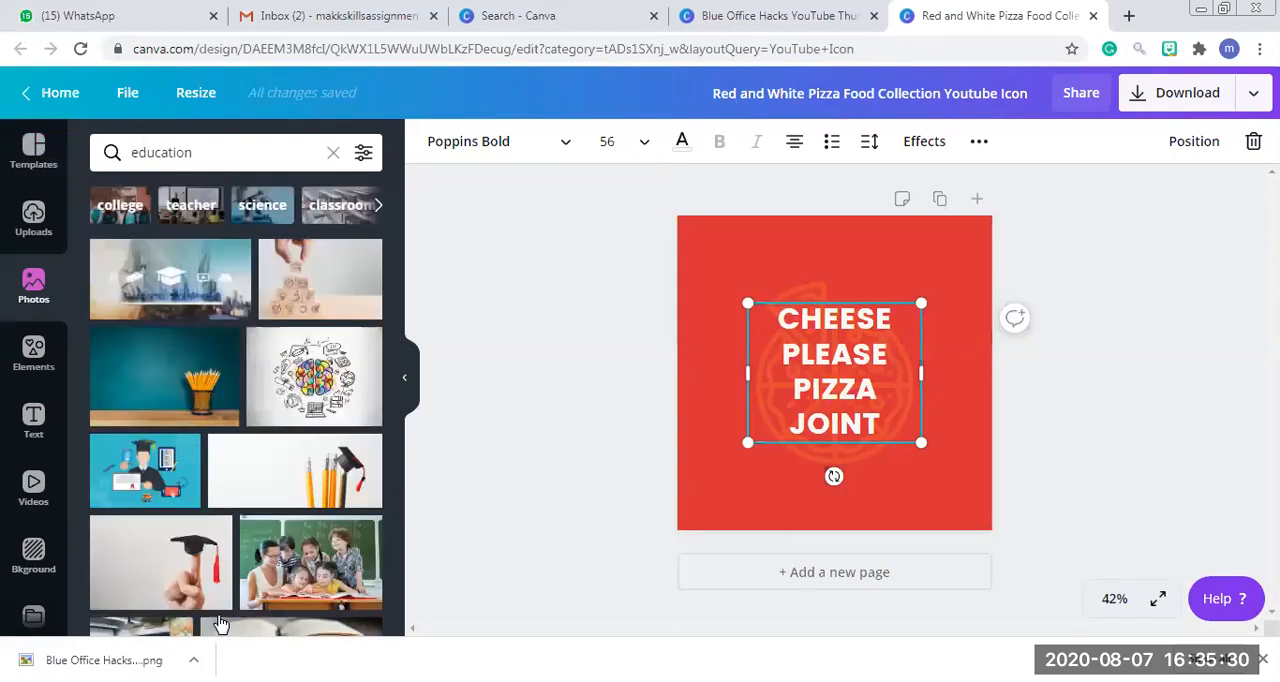
Add the green chalkboard photo with the pencil holder and enlarge it to fill the whole page as the background.
left_click(147, 398)
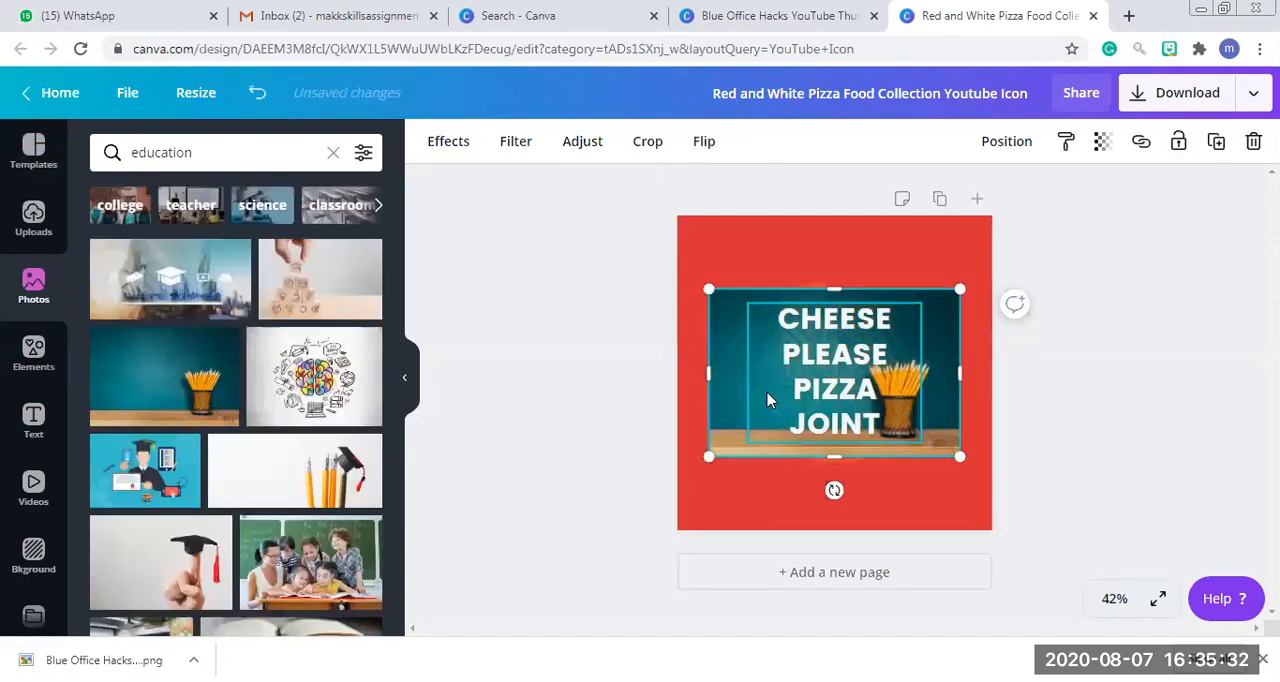
mouse_move(714, 358)
left_mouse_down()
mouse_move(700, 331)
mouse_move(708, 340)
mouse_move(692, 340)
left_mouse_up()
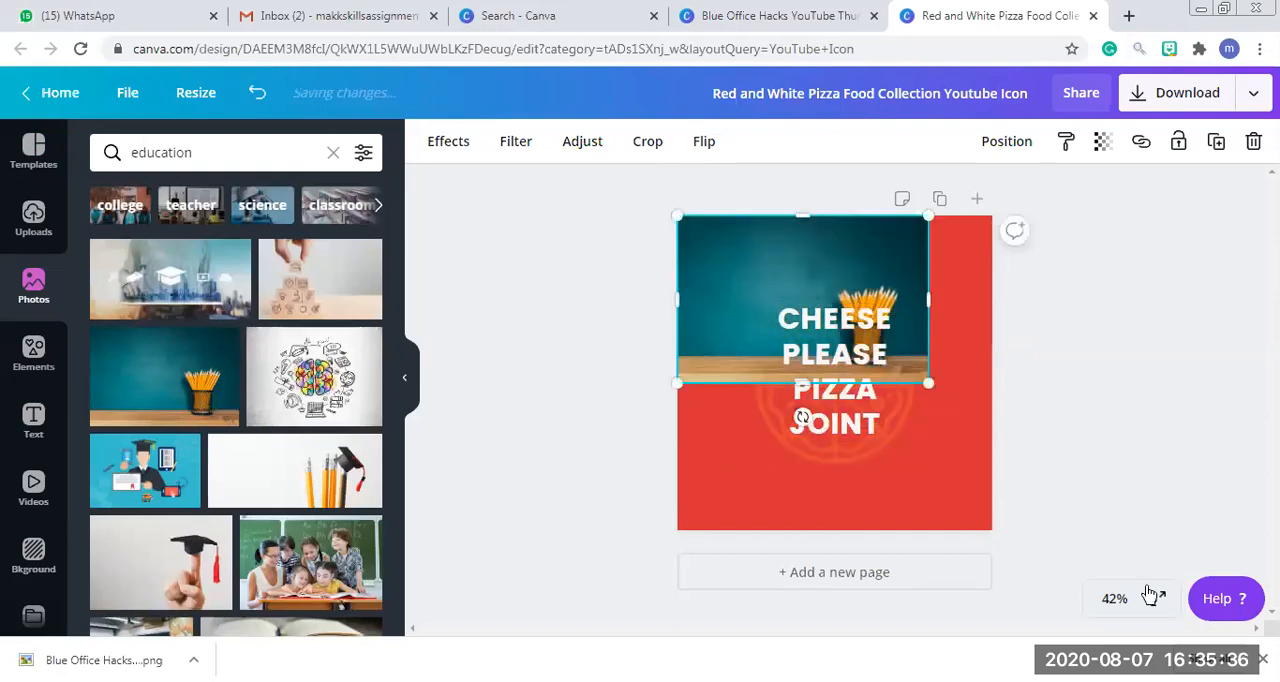
left_click_drag(928, 383, 1169, 602)
left_click(696, 538)
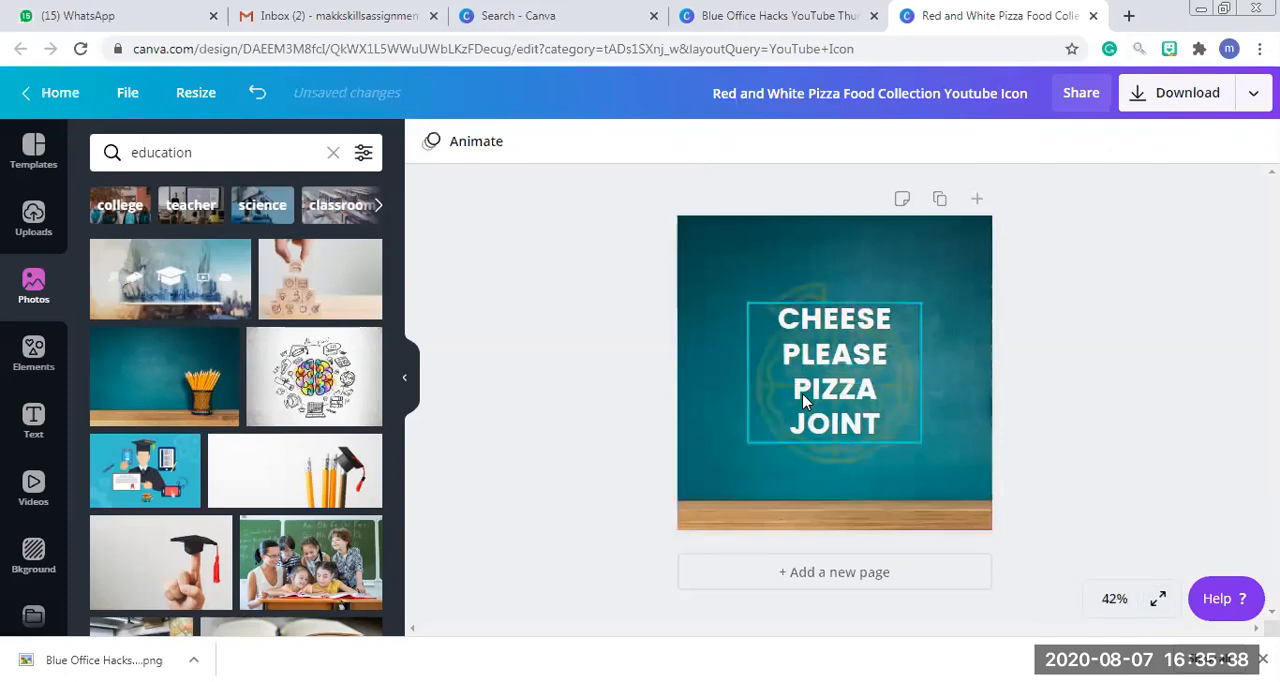
Move the "CHEESE PLEASE PIZZA JOINT" text aside to the page's lower corner and delete the pizza graphic behind it.
left_click_drag(820, 362, 923, 443)
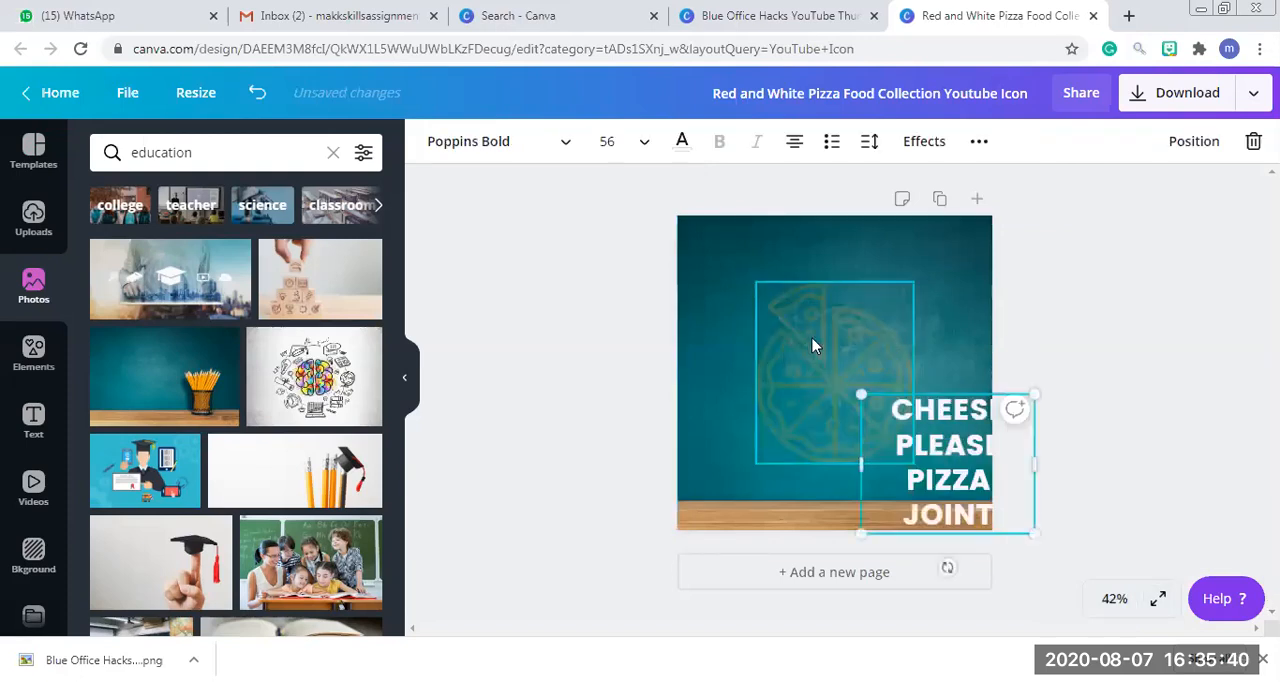
left_click(808, 332)
left_click(738, 328)
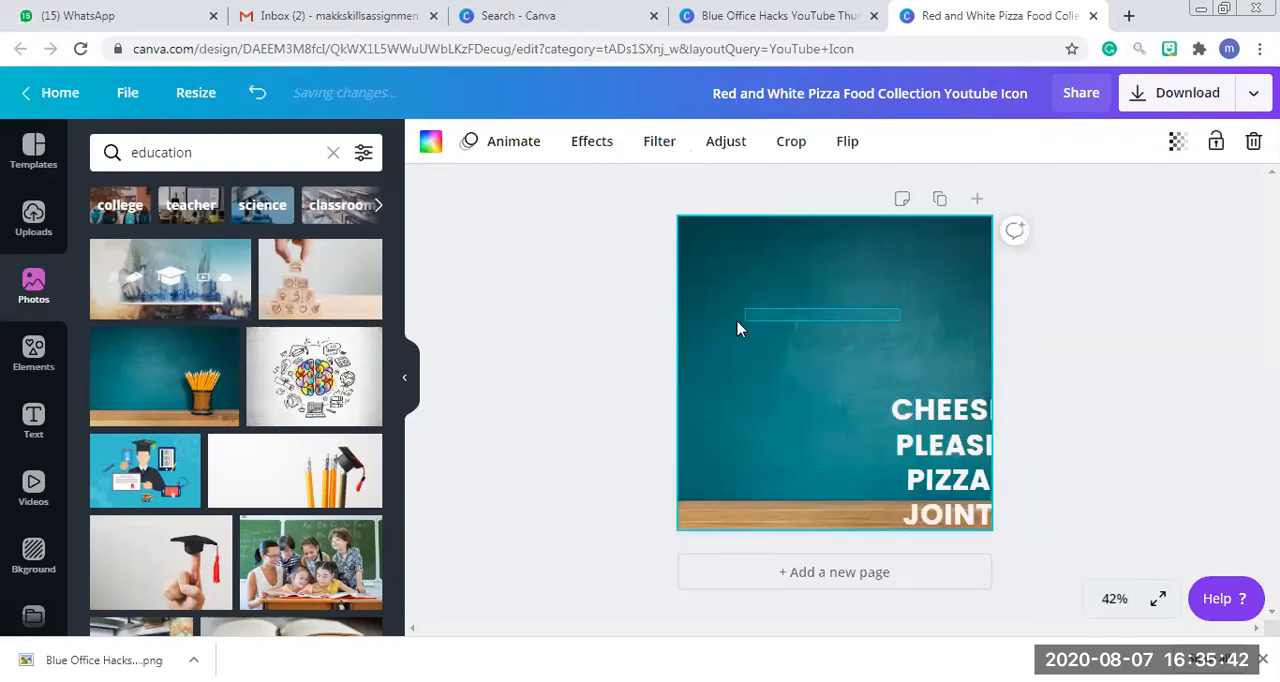
Reposition the background photo within the page so that the pencil holder shows at the right edge.
left_click(746, 349)
double_click(817, 314)
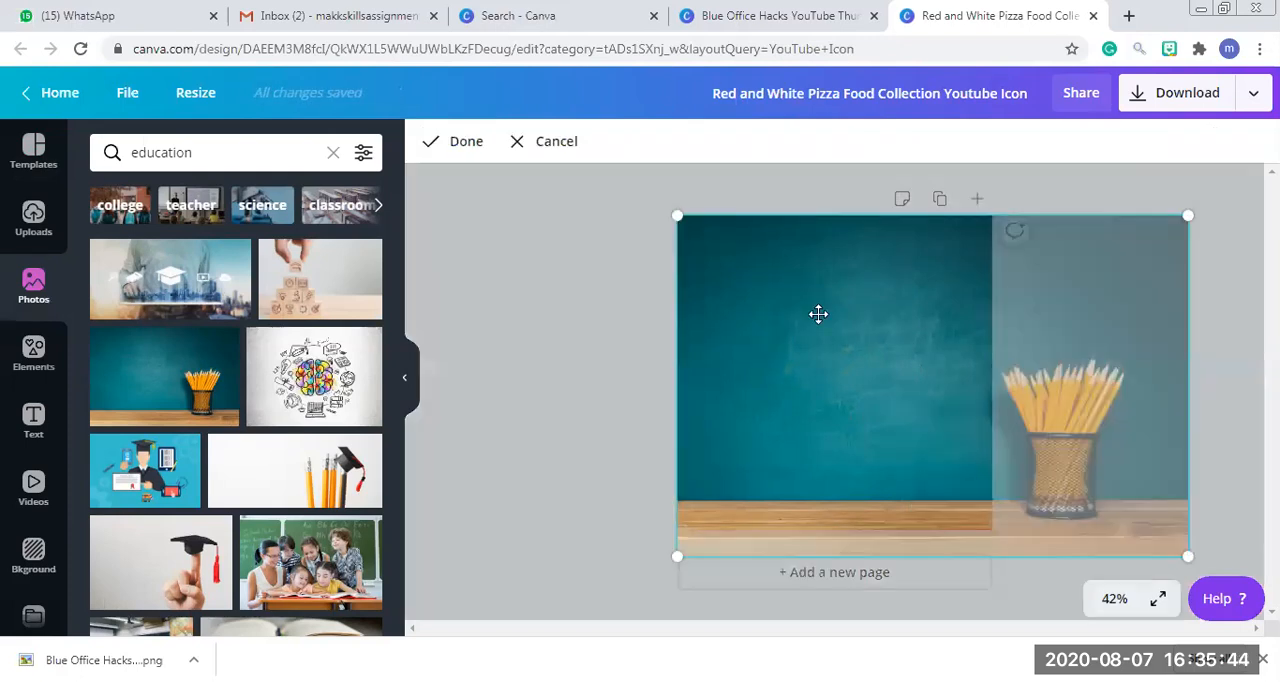
left_click_drag(767, 314, 527, 334)
left_click(527, 334)
Move the text back onto the chalkboard and replace it with "LEARN WITH", the teacher's first name and "EVERYDAY".
left_click_drag(812, 365, 791, 334)
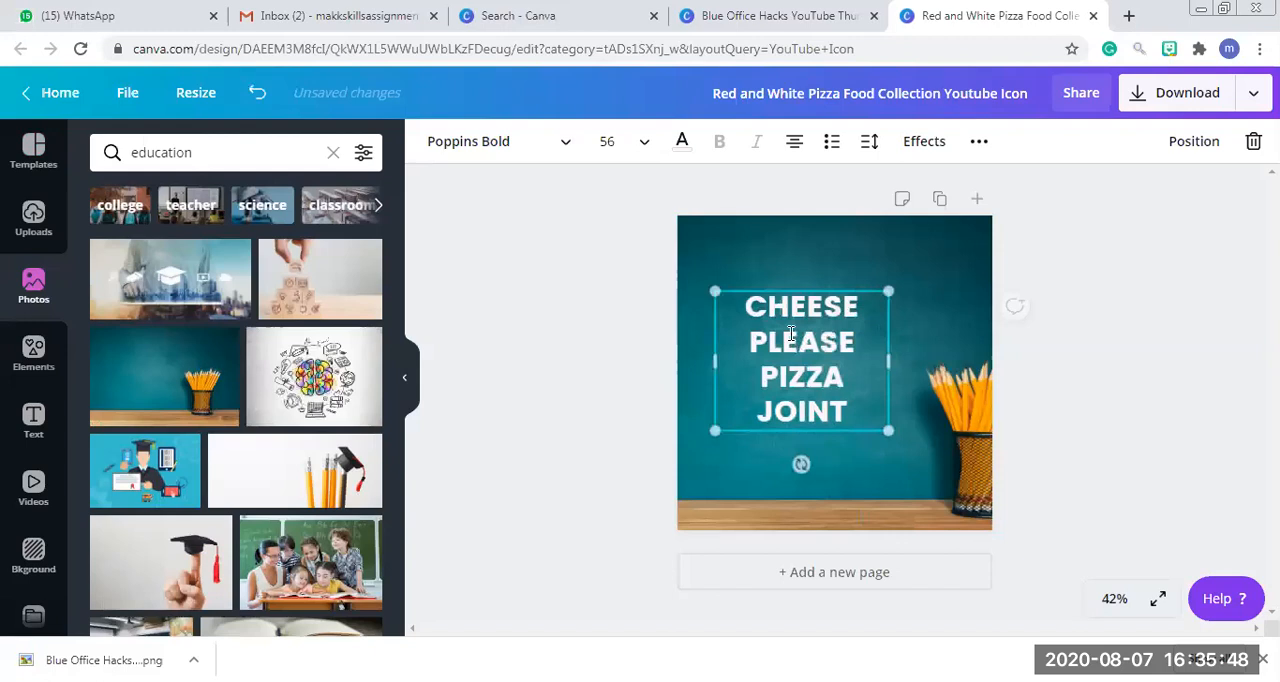
double_click(791, 334)
type("LEARN WITH")
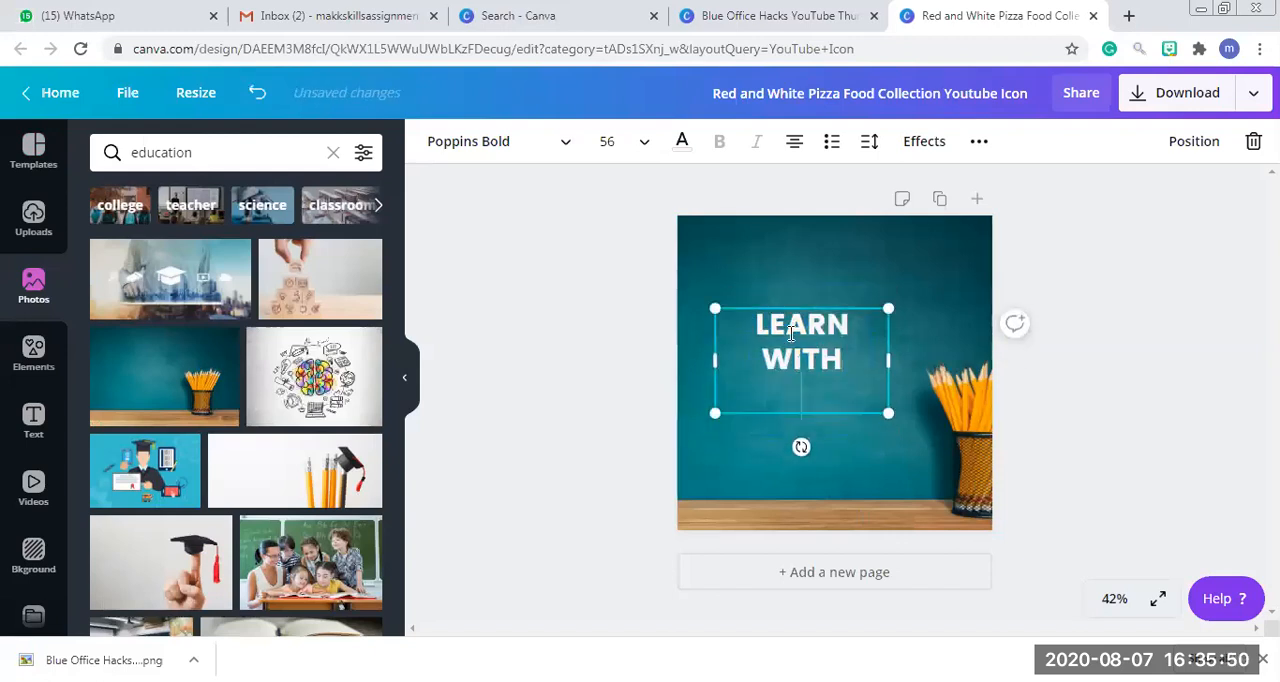
type("SARIKA")
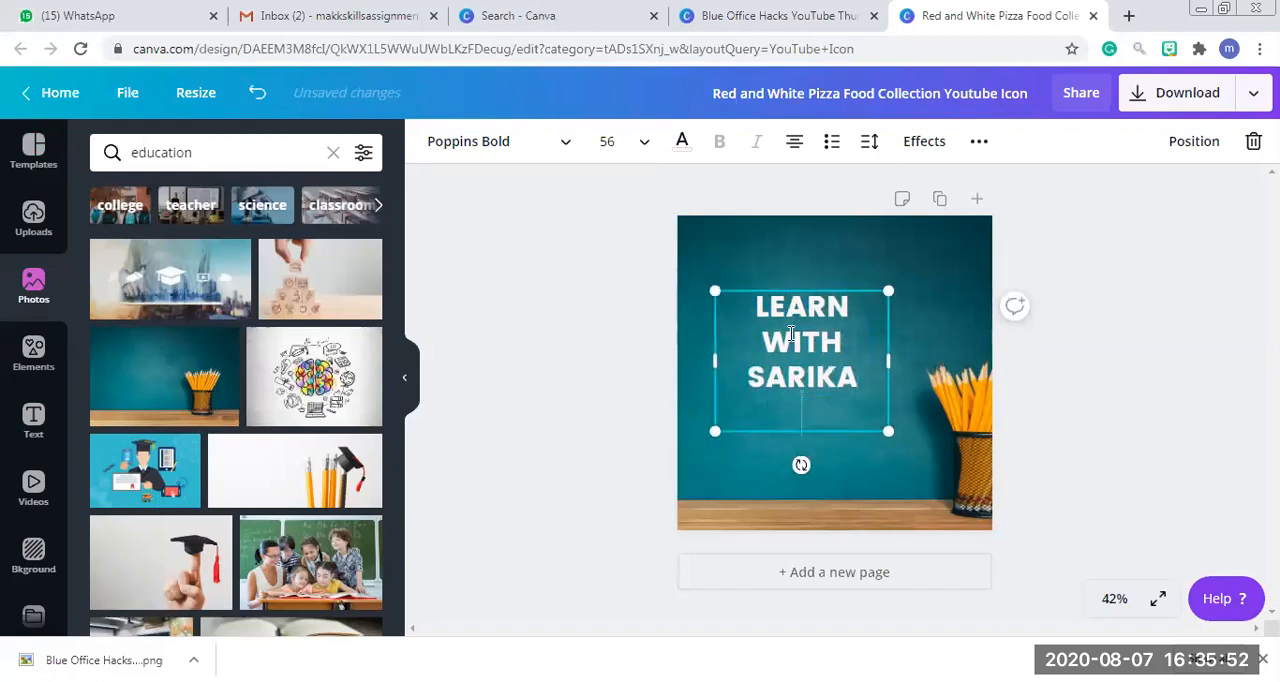
type(" EVERYDAY")
Center the new text on the page and download the icon design as a PNG.
left_click(1150, 285)
left_click_drag(843, 376, 846, 357)
left_click(1015, 300)
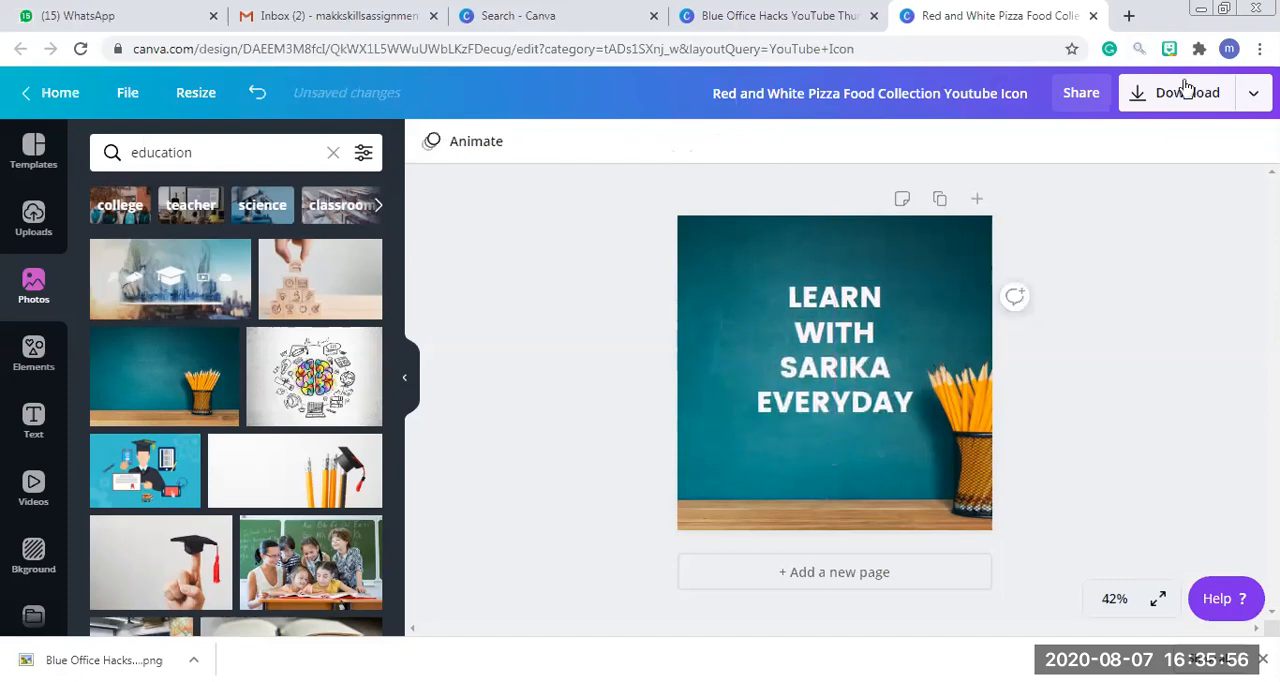
left_click(1188, 93)
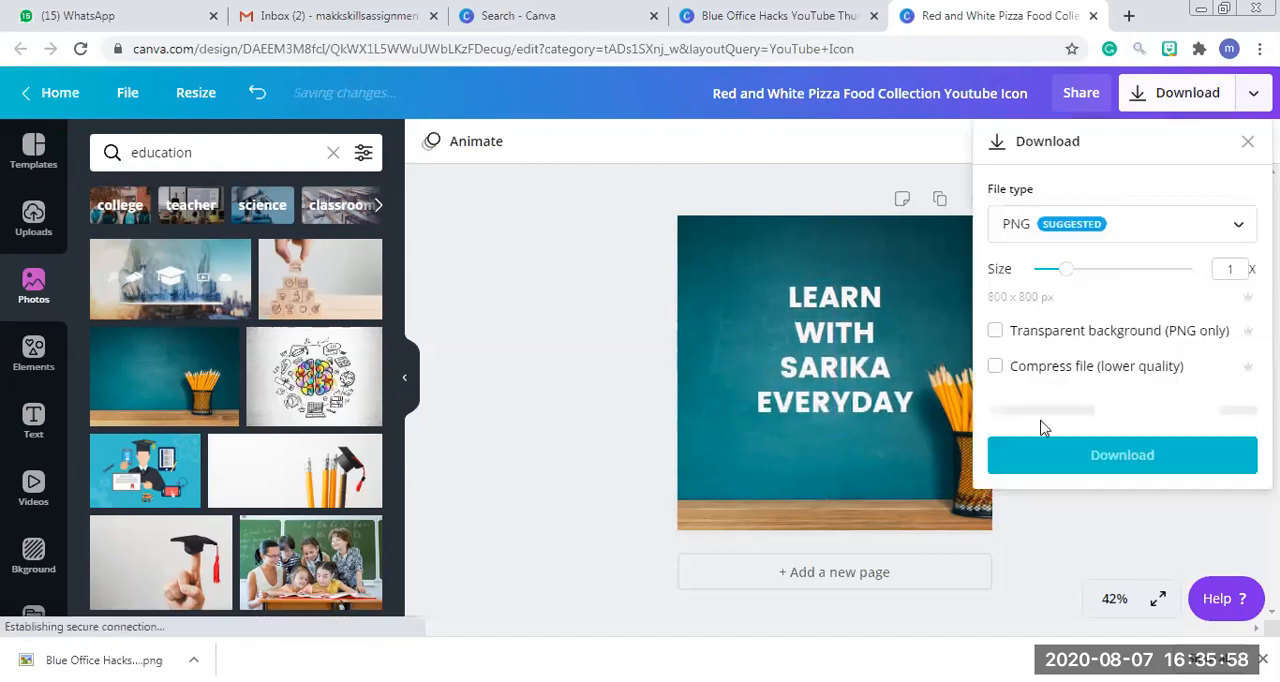
left_click(1172, 410)
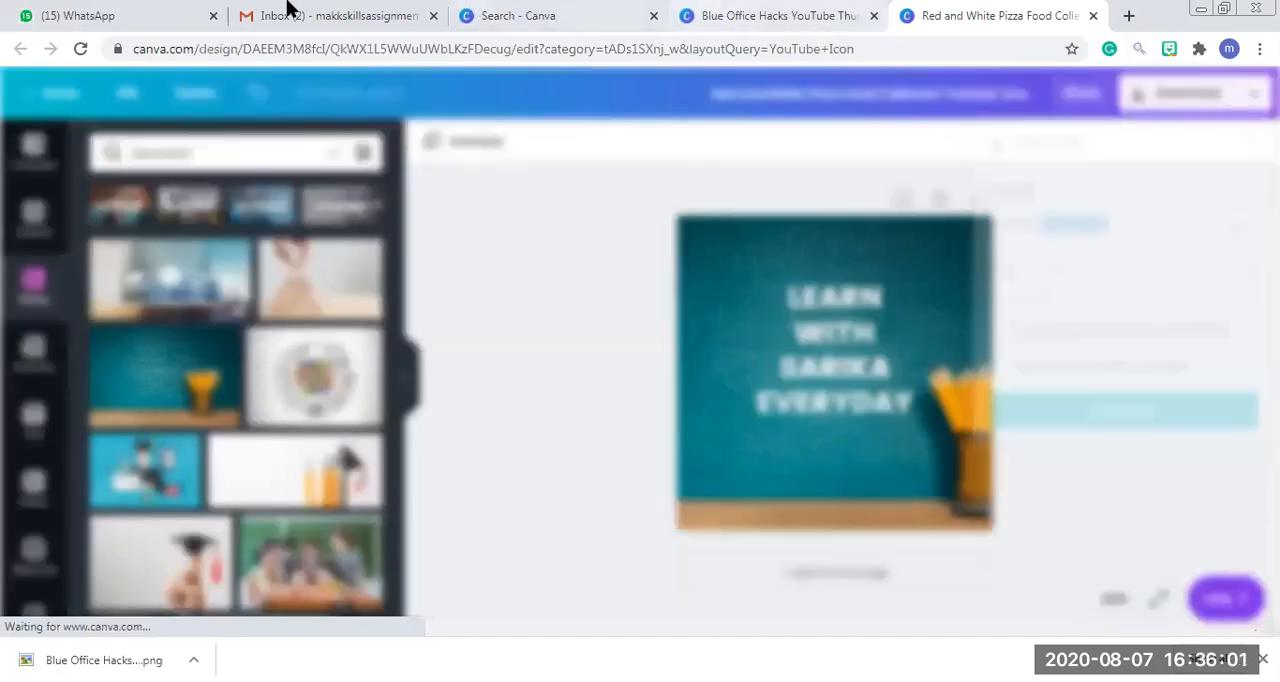
Load youtube.com in a new browser tab and open the MakkSkills Teaching channel page.
left_click(287, 12)
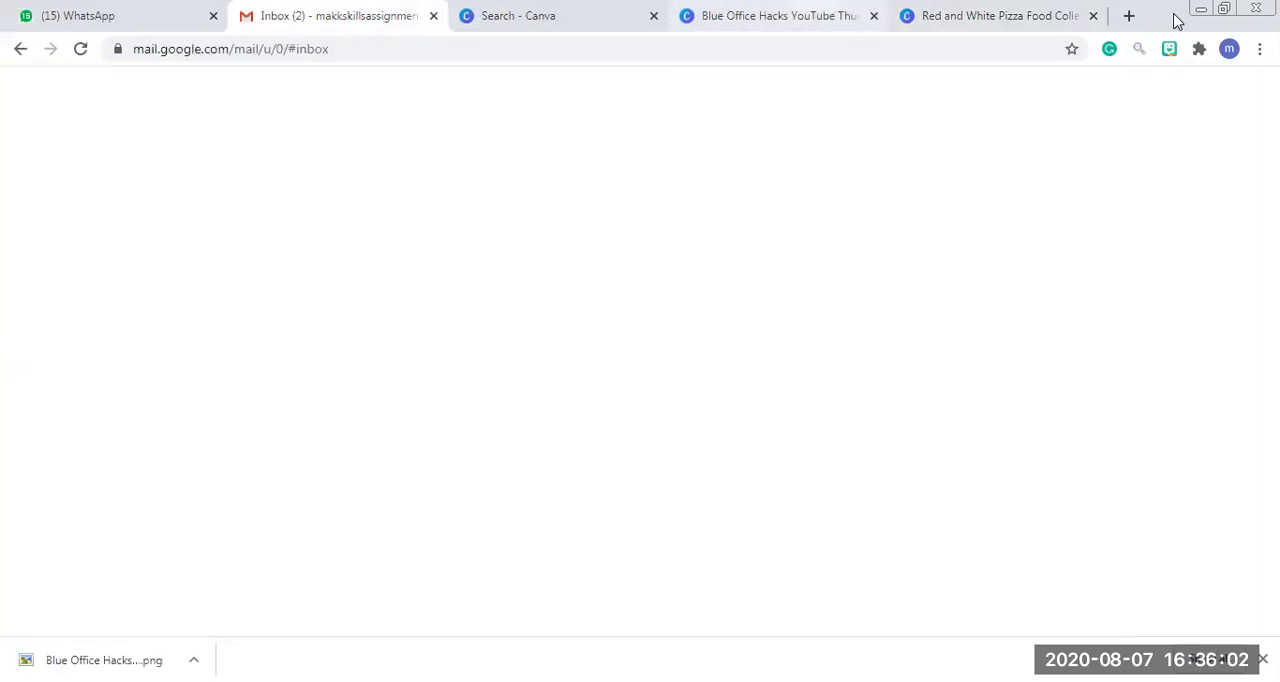
left_click(1132, 26)
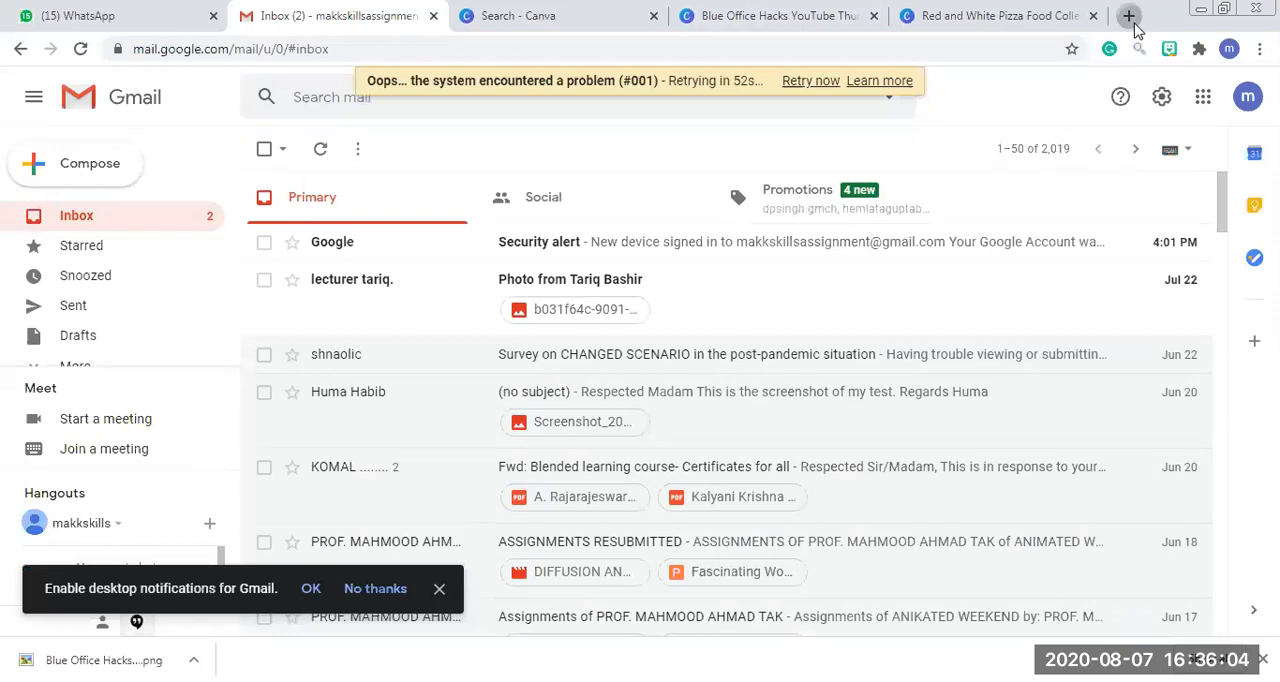
type("youtube.com")
key("Return")
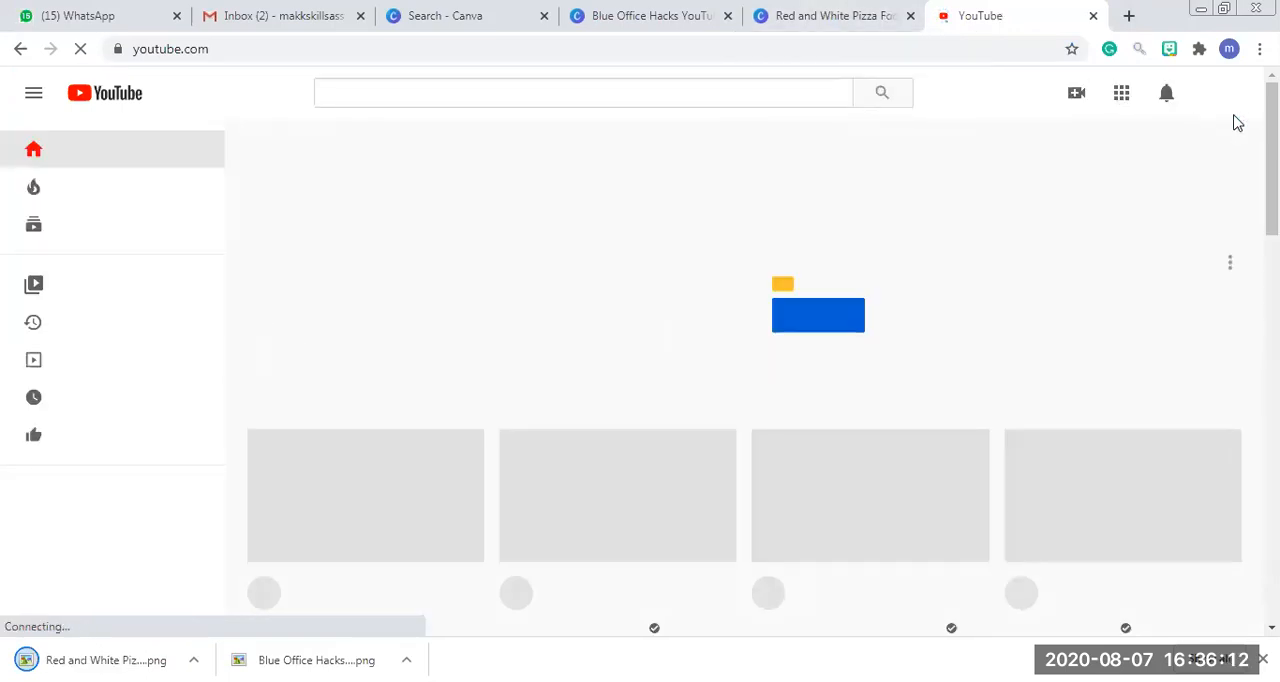
left_click(1224, 98)
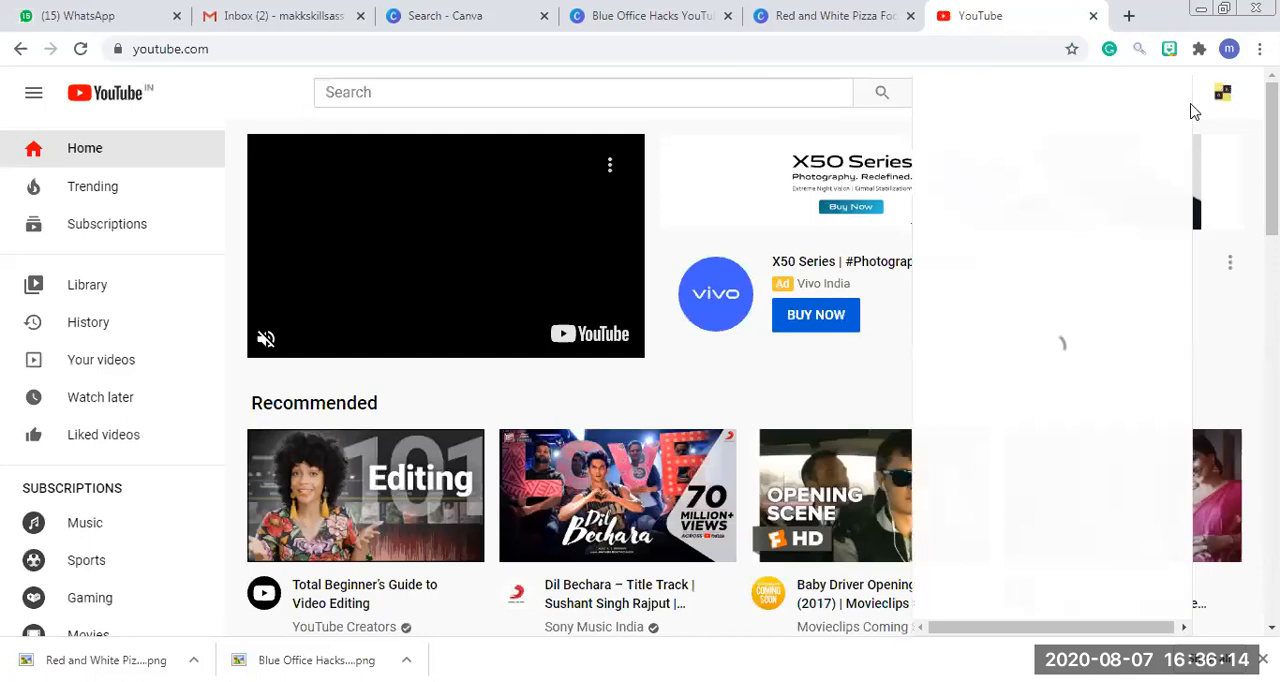
left_click(1008, 189)
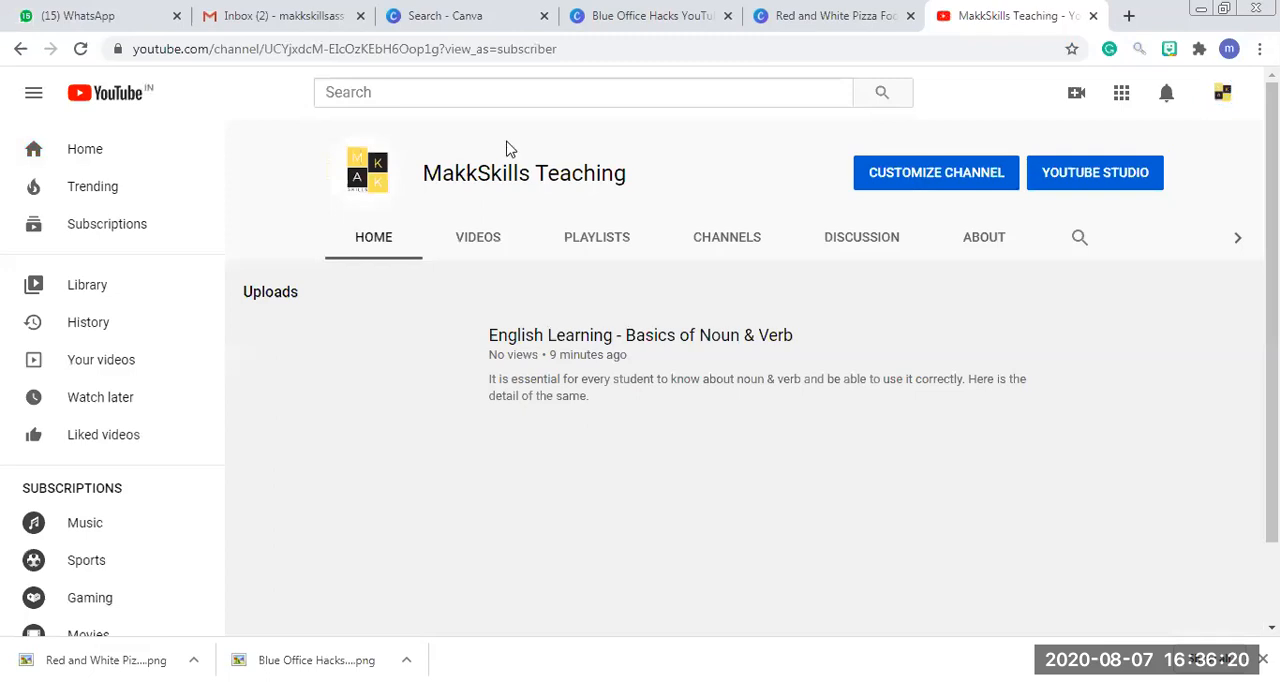
Replace the channel icon with the "Red and White Pizza Food Collection" image from the Downloads folder and confirm the Brand Account profile.
left_click(364, 245)
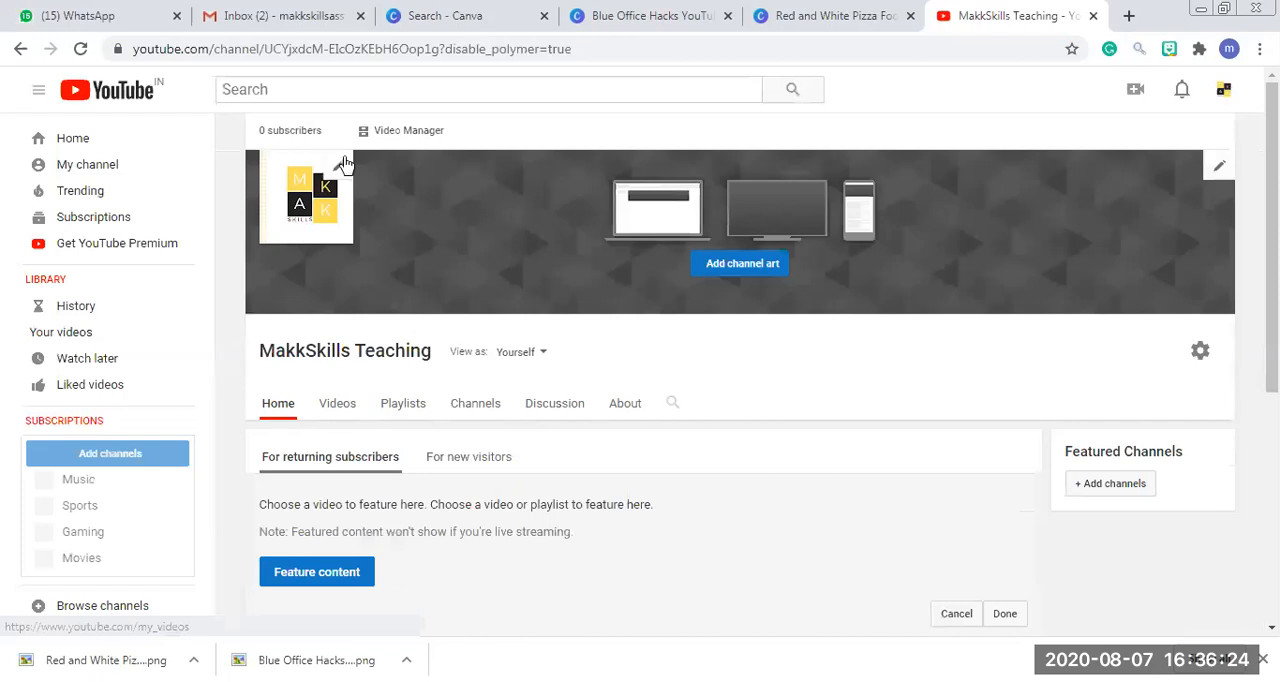
left_click(347, 165)
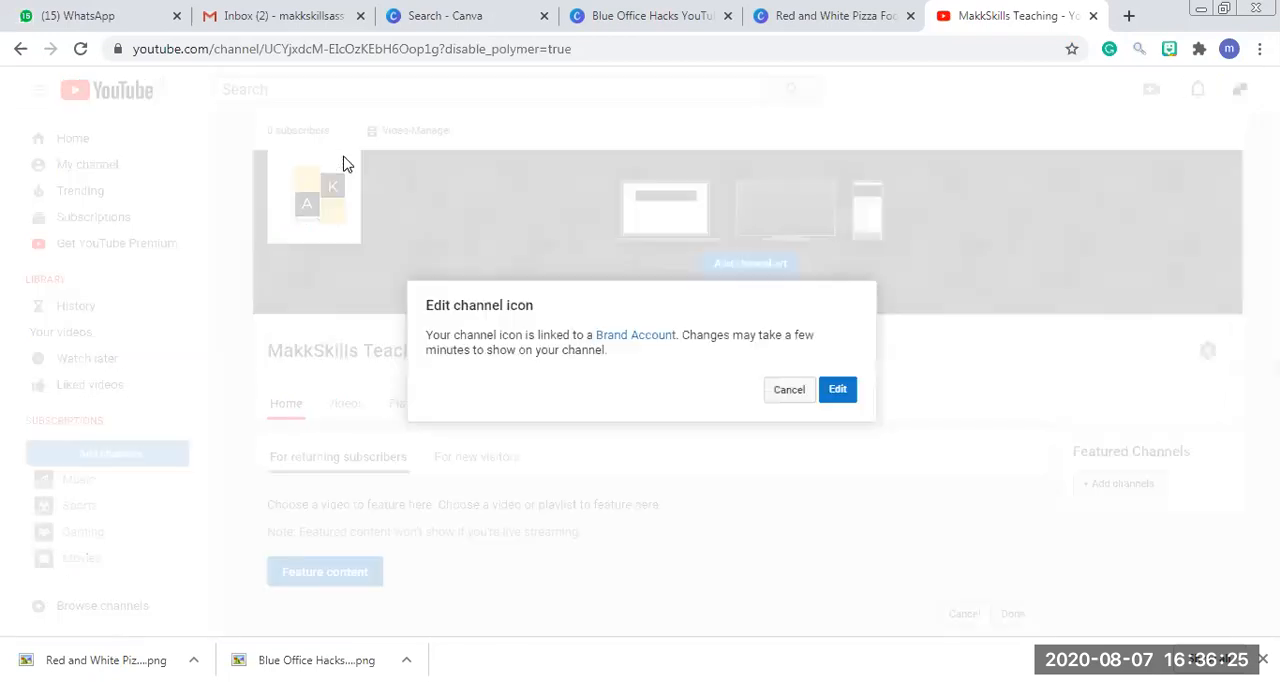
left_click(836, 392)
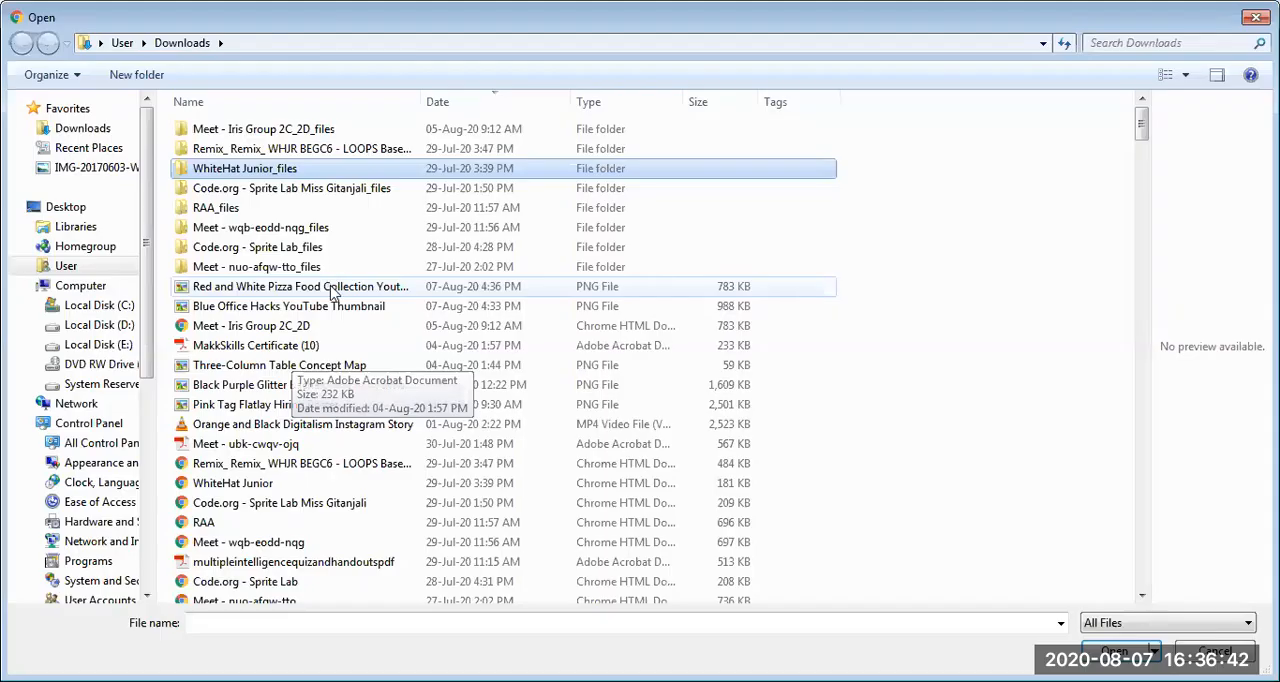
double_click(339, 291)
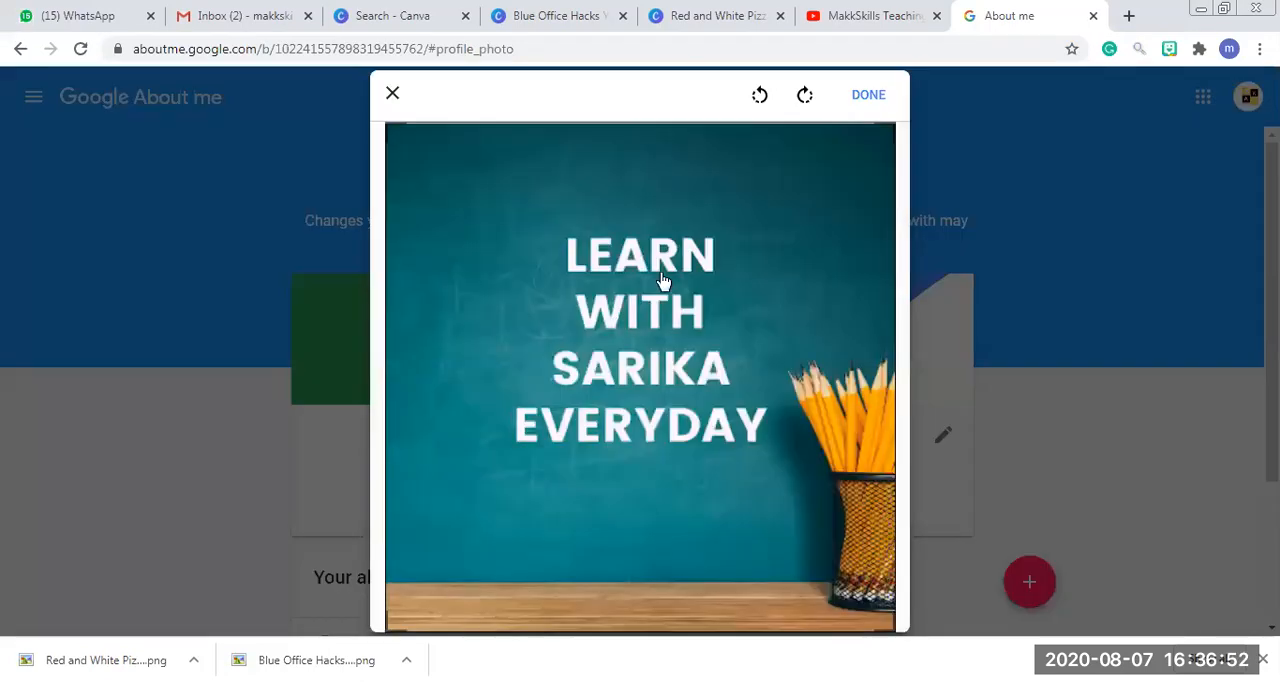
left_click(868, 94)
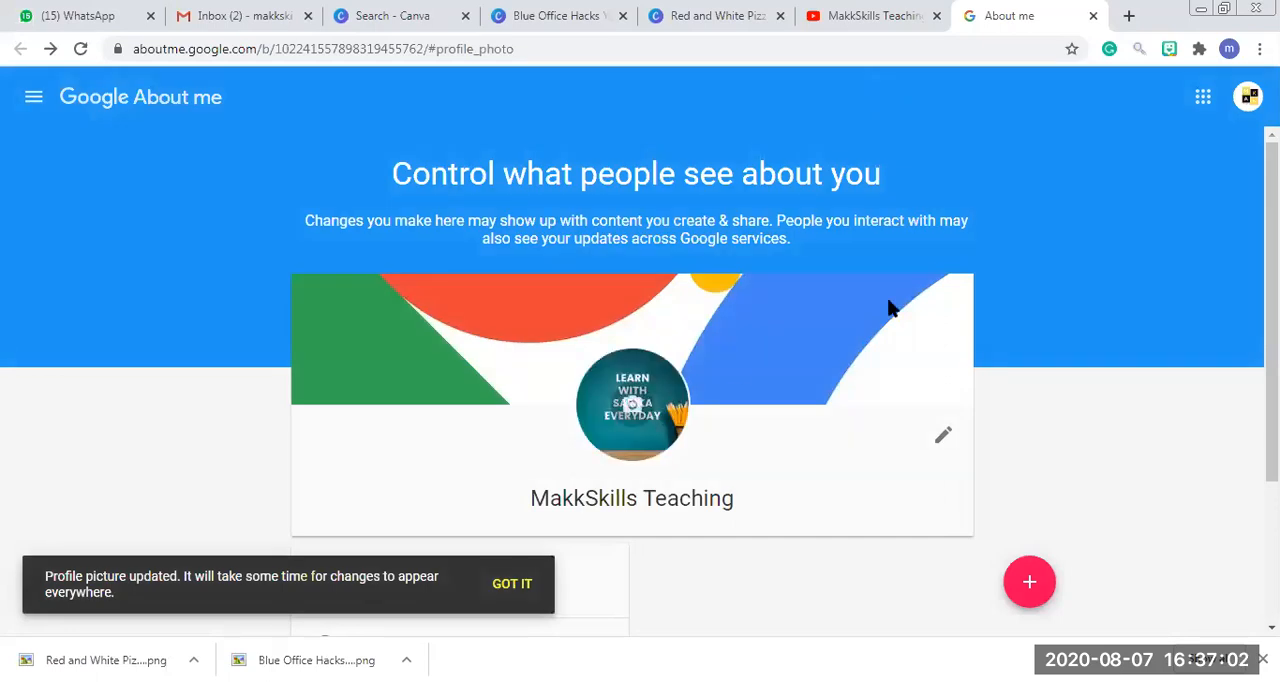
left_click(941, 438)
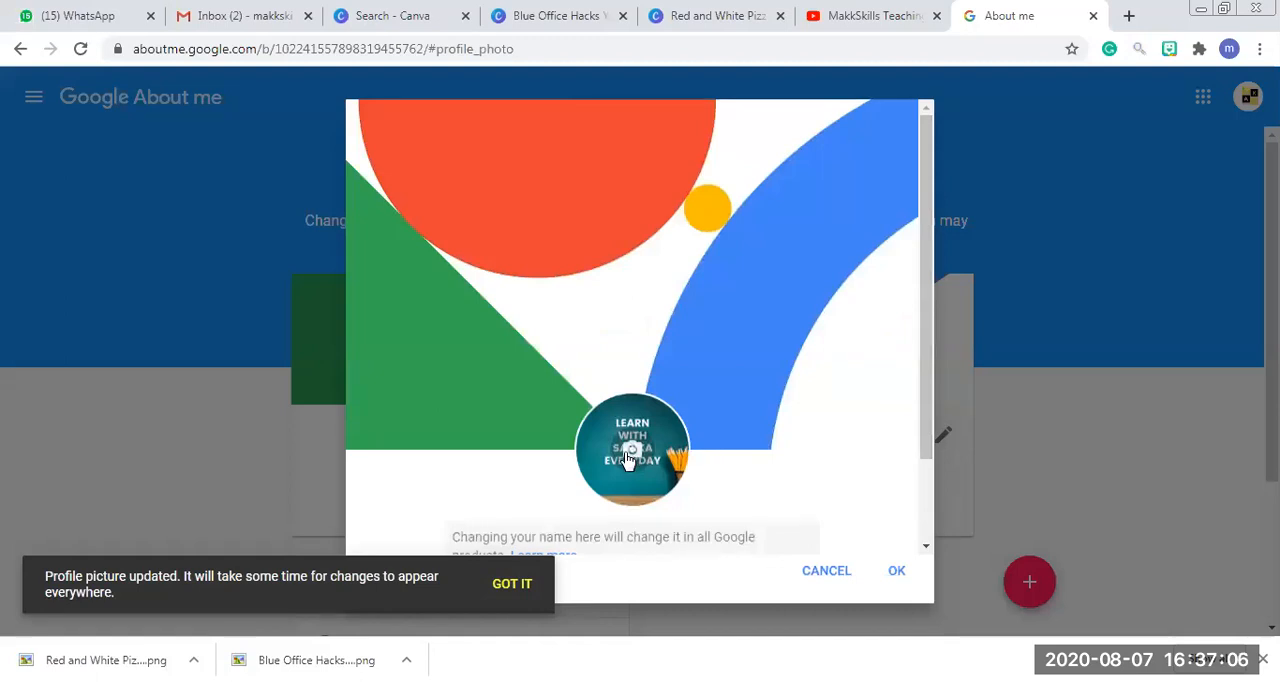
left_click(892, 572)
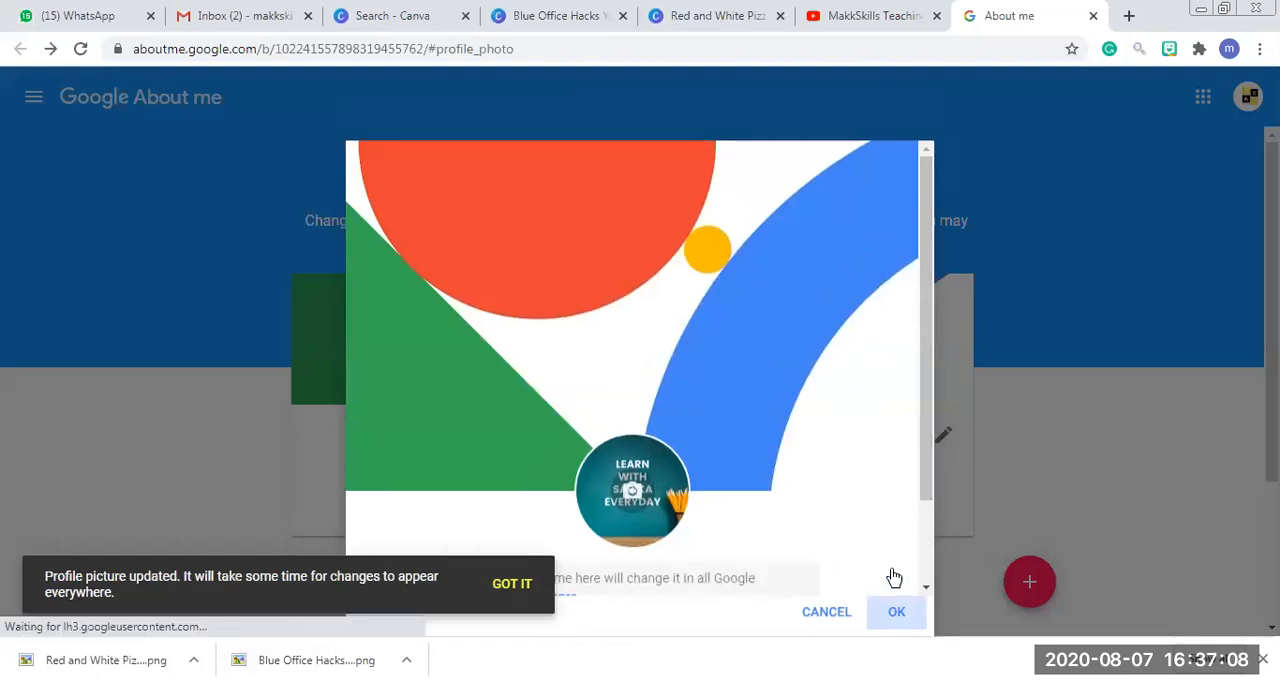